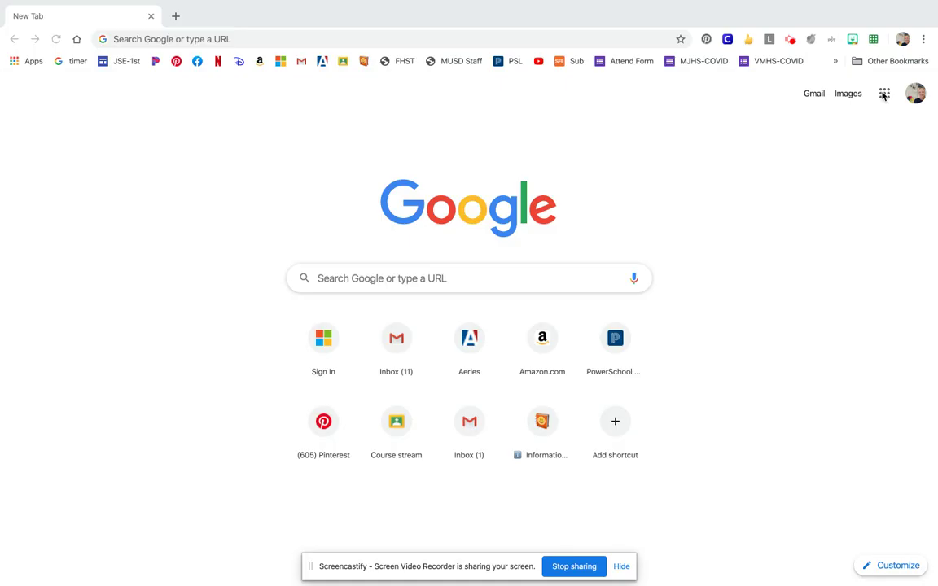
Open Google Drive and create a new blank Google Drawings file
click(884, 94)
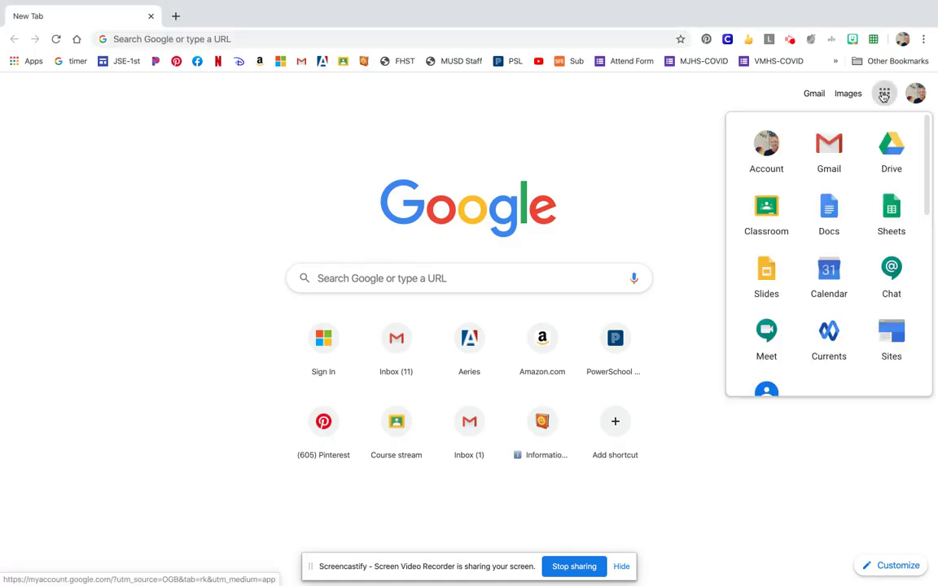
click(892, 148)
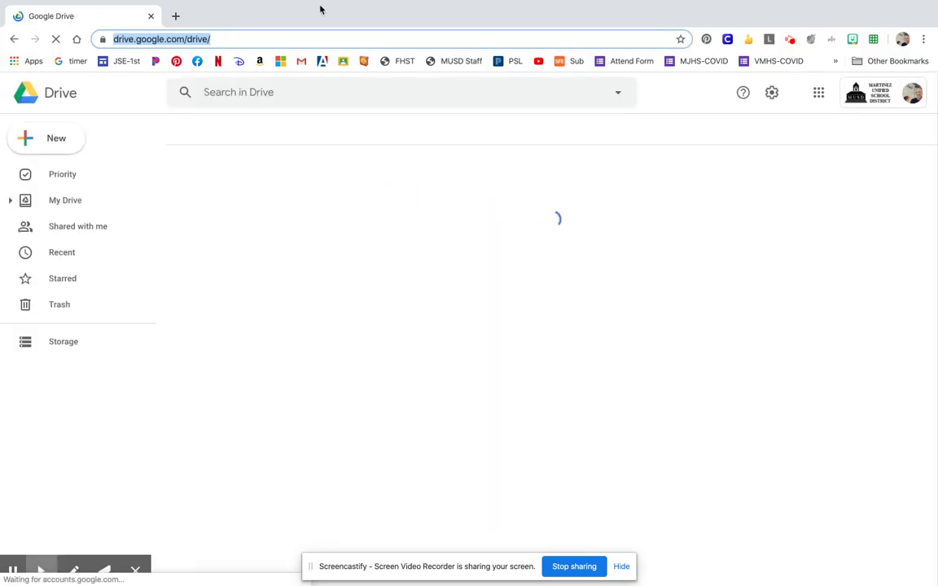
click(52, 140)
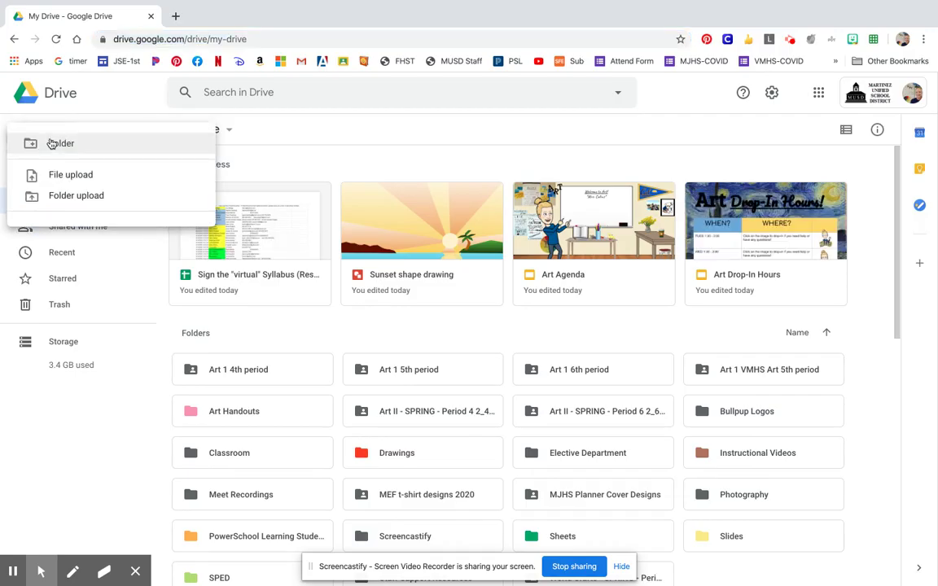
mouse_move(69, 292)
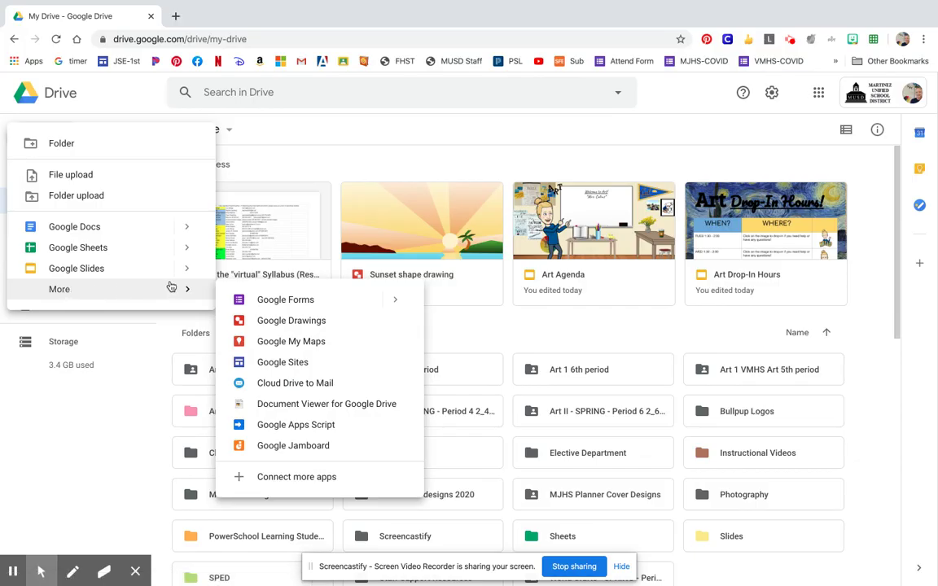
click(280, 323)
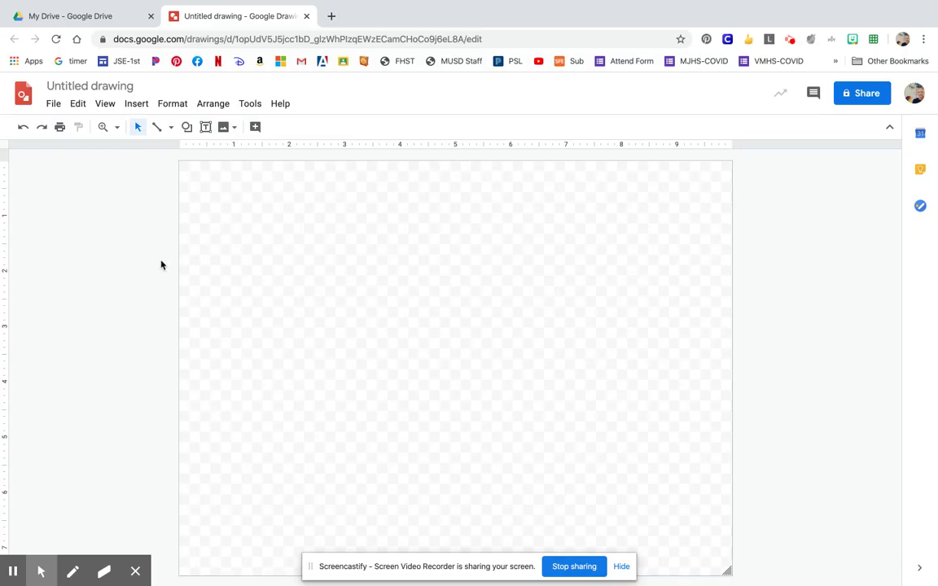
Rename the untitled drawing with the author's first initial and surname followed by "_Sunset"
click(136, 87)
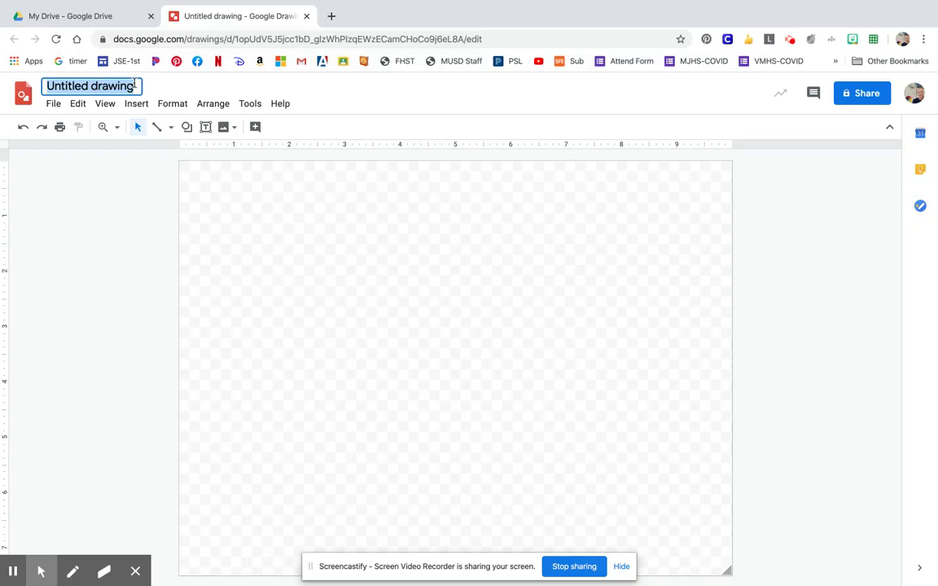
text(K.)
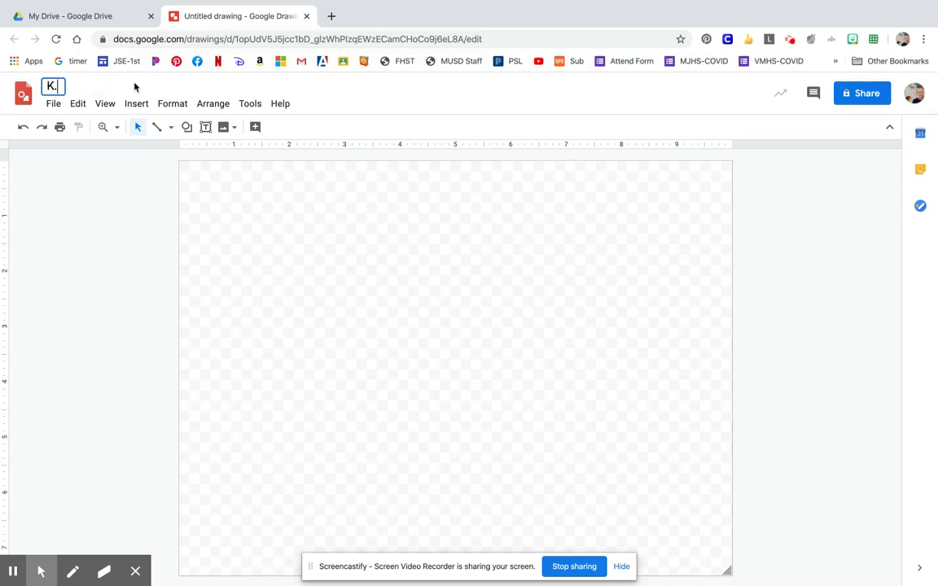
text( Collins )
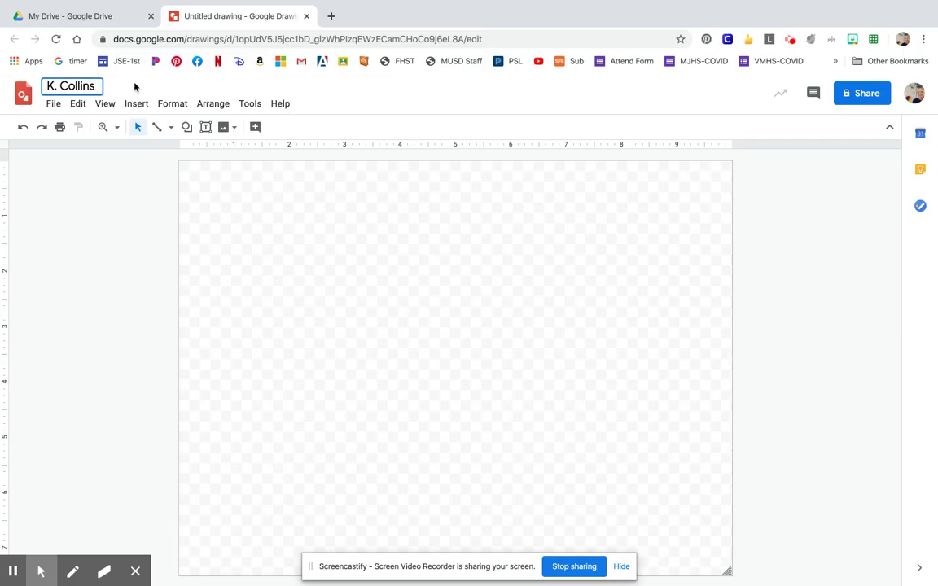
text(Sunset)
key(Return)
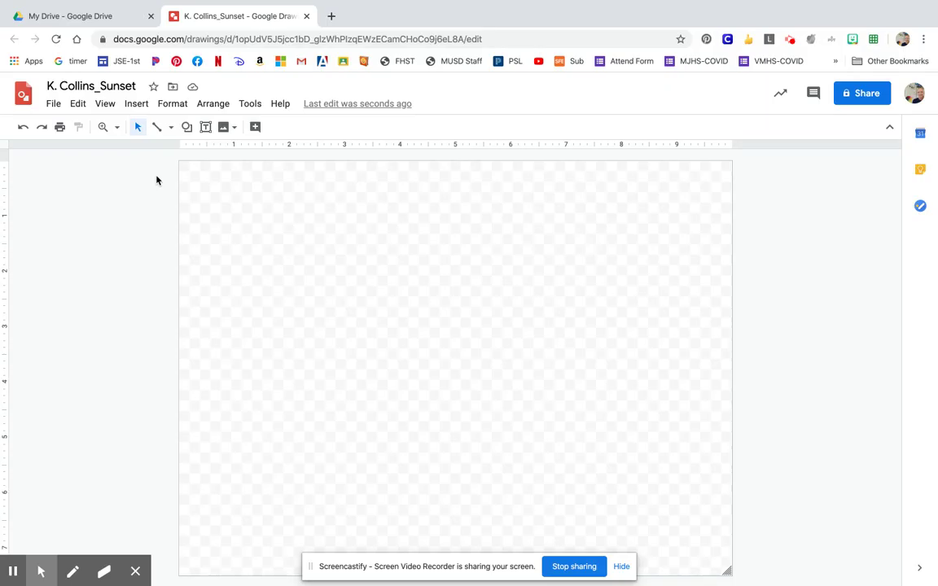
click(138, 104)
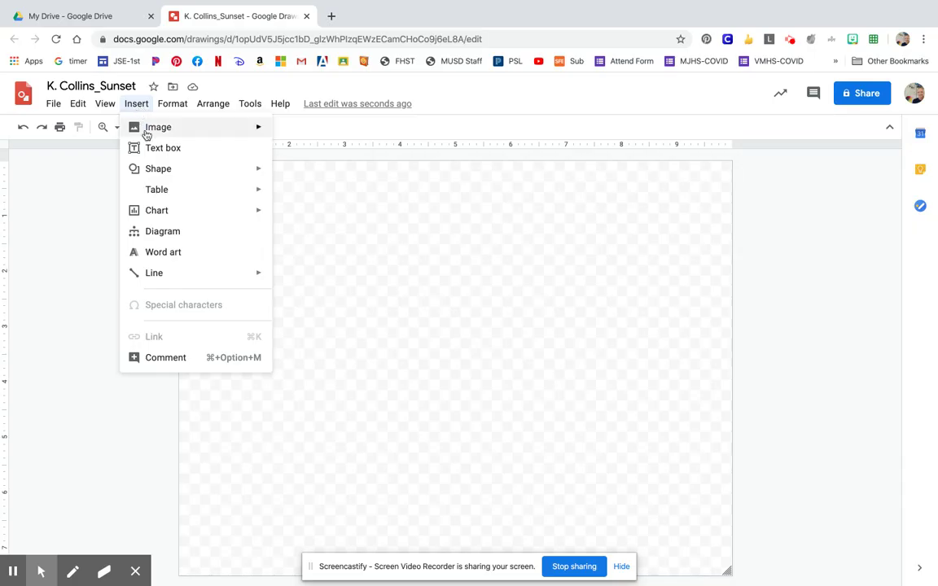
mouse_move(146, 135)
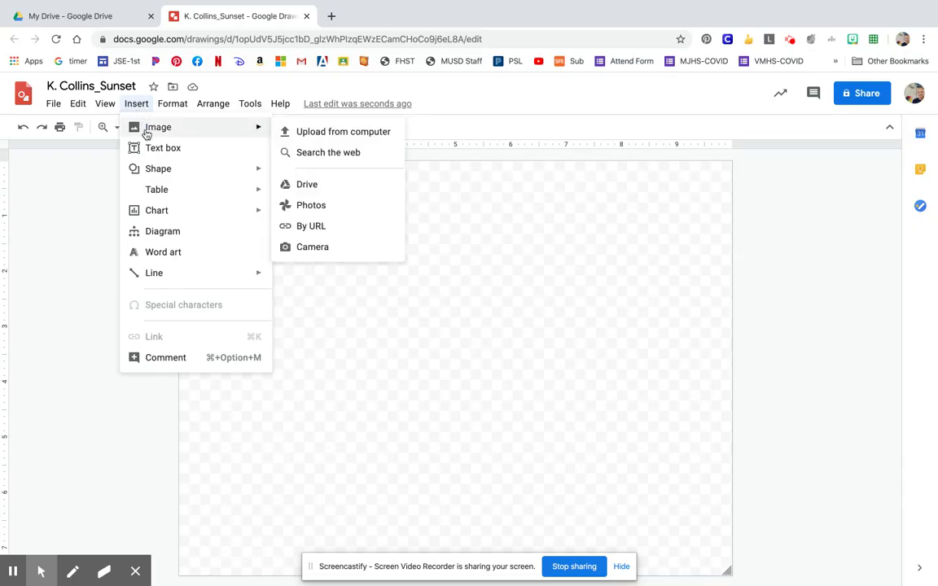
click(104, 185)
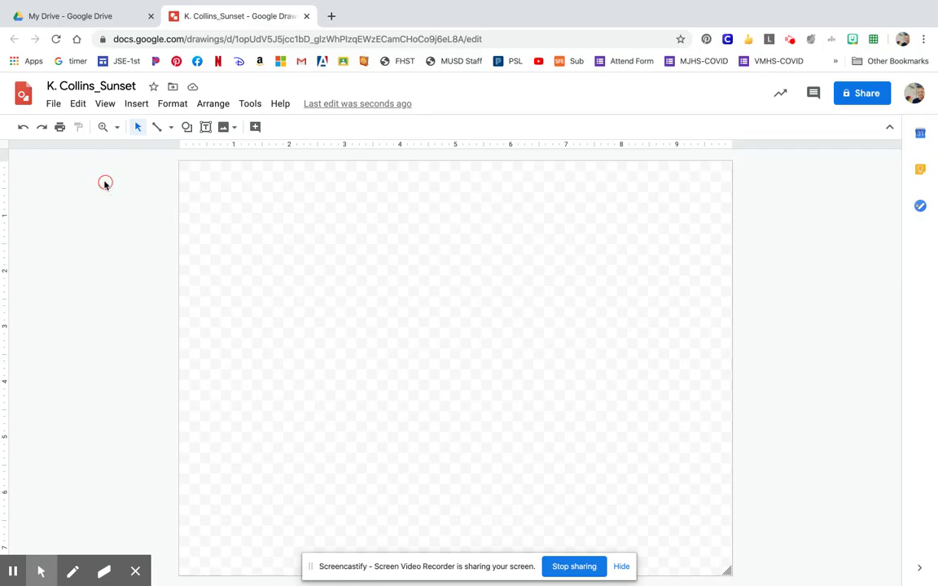
Look through the shape categories, draw a small trial rectangle about 2 in wide in the canvas's upper part and delete it
click(187, 129)
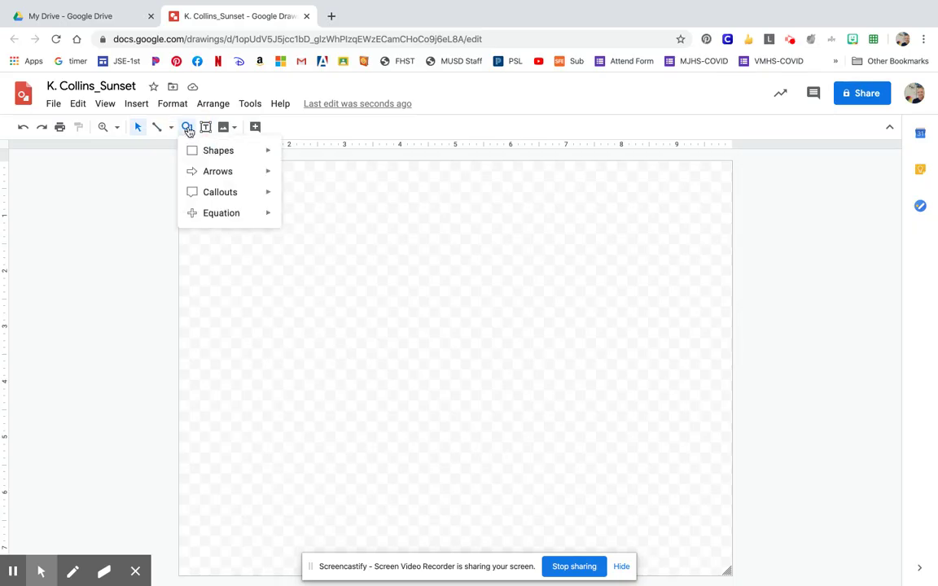
mouse_move(218, 154)
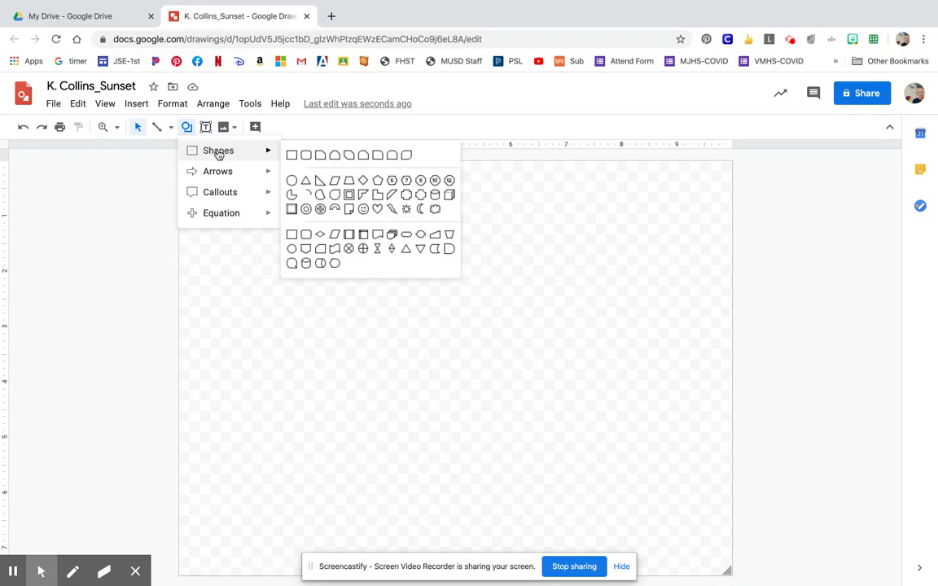
mouse_move(223, 173)
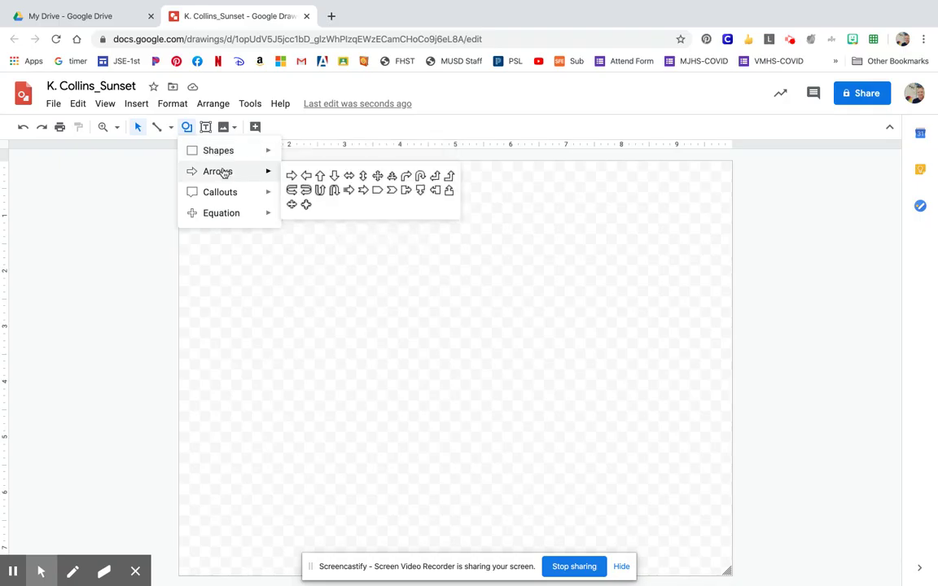
mouse_move(232, 192)
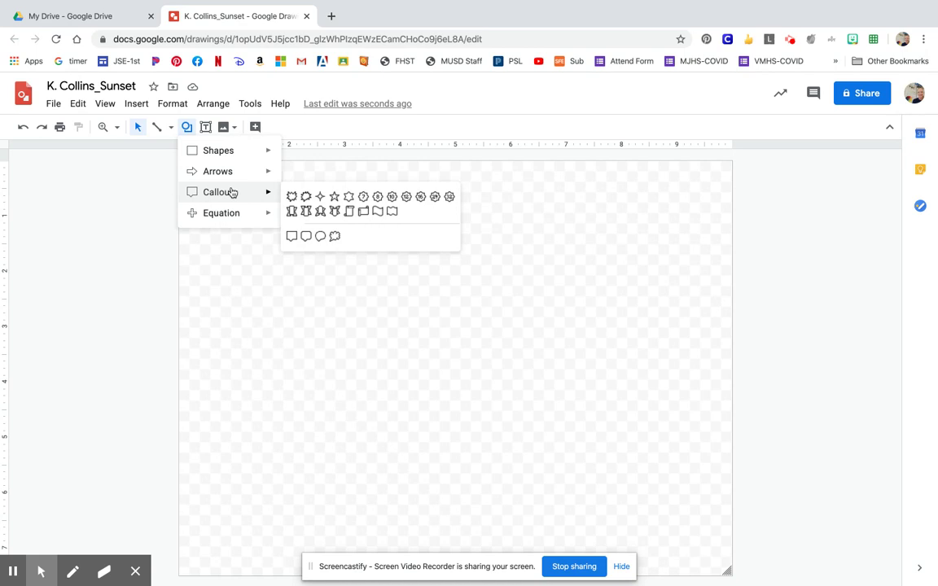
mouse_move(228, 216)
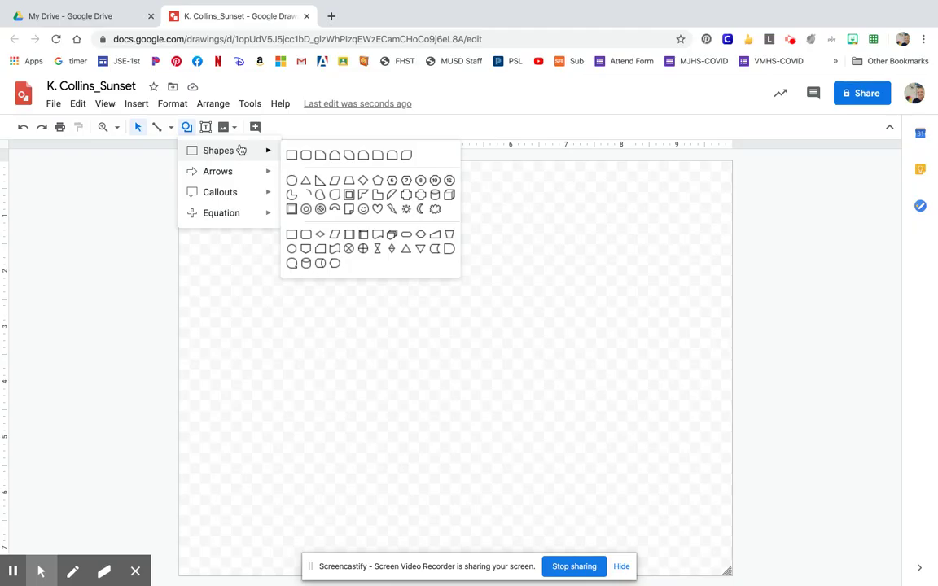
click(291, 155)
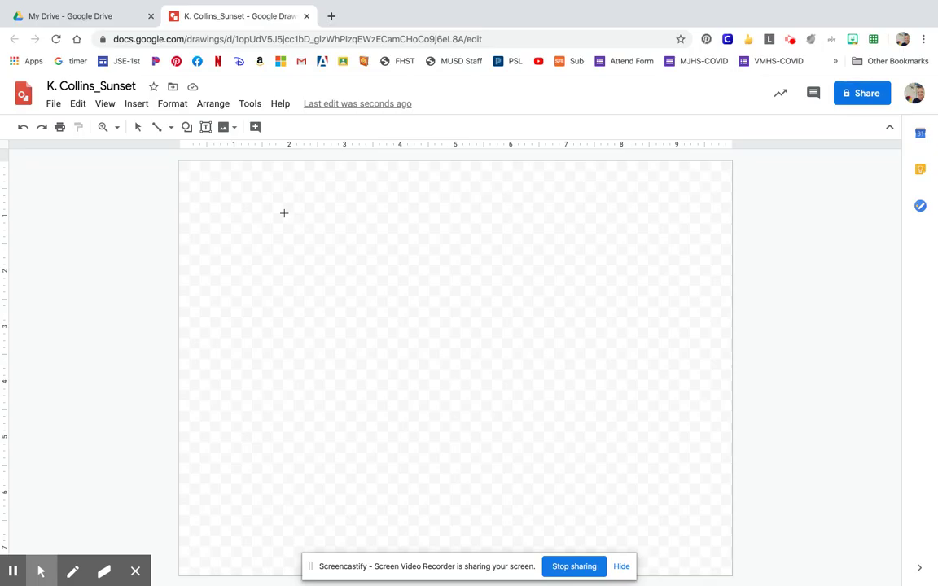
drag(276, 213, 390, 257)
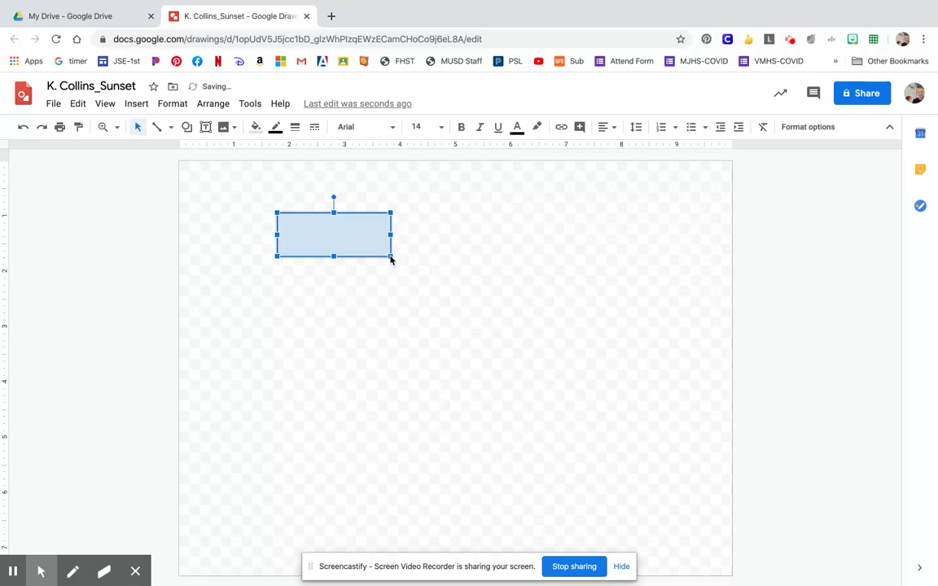
key(Delete)
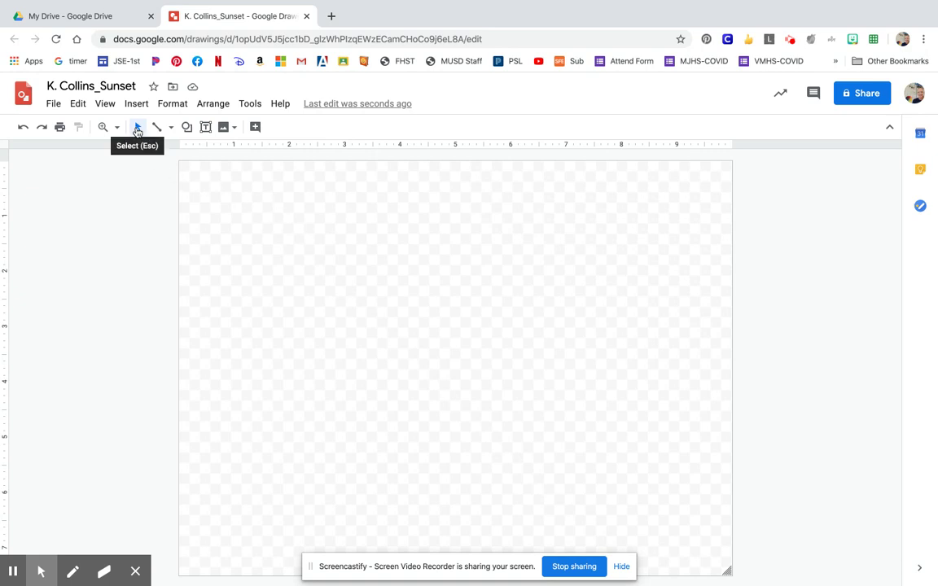
Draw a rectangle across the canvas's full width, from its upper edge down to about 4.7 in, as the sky
click(186, 128)
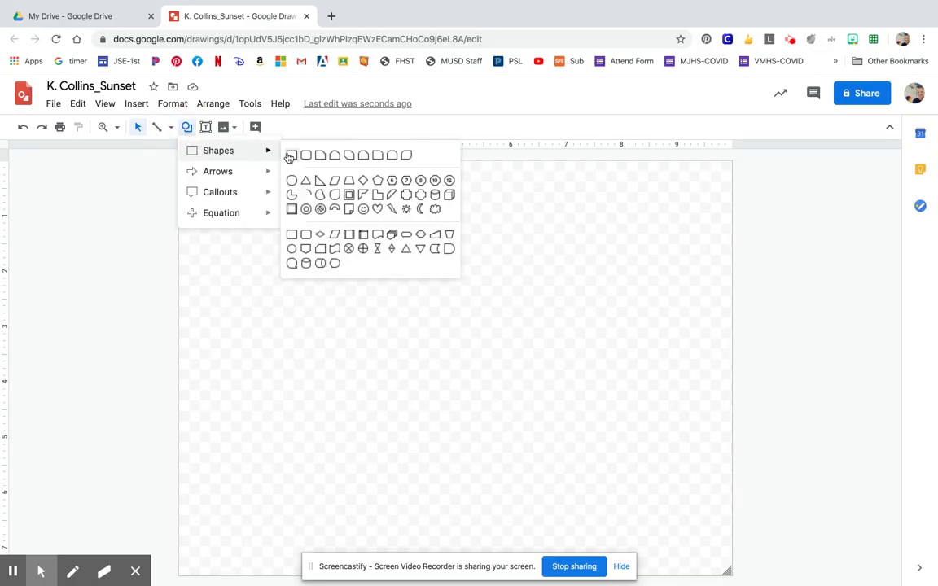
click(290, 154)
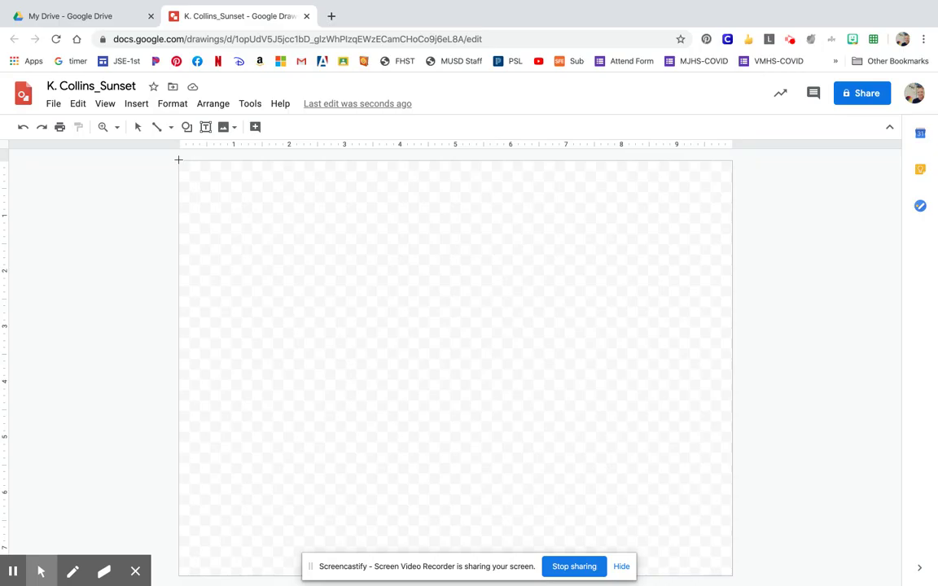
drag(179, 160, 731, 420)
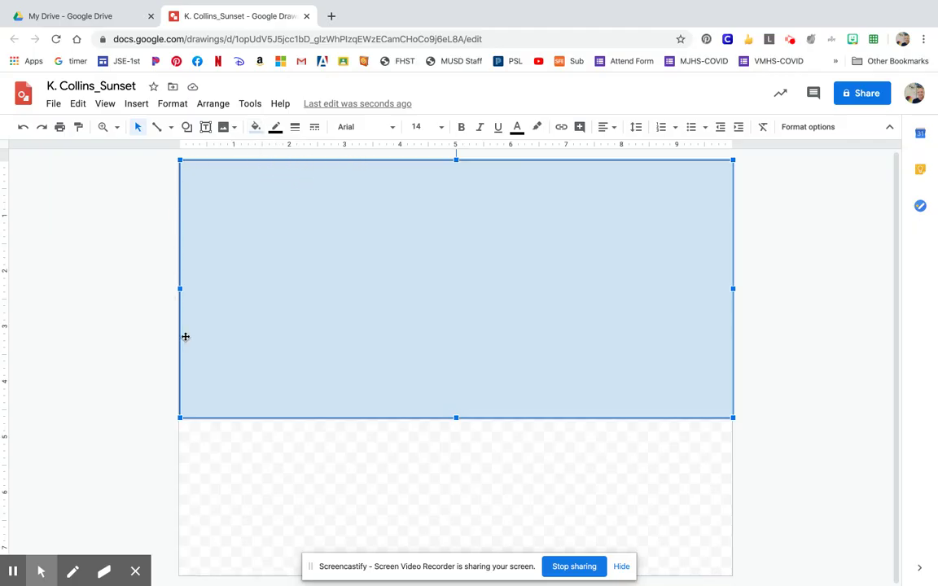
click(274, 470)
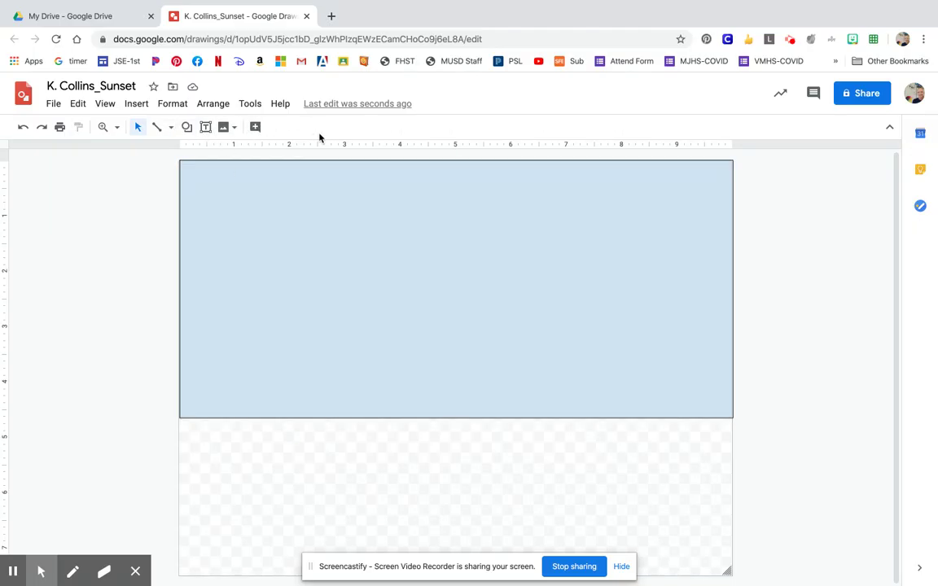
Fill the sky rectangle with a solid light yellow
click(314, 248)
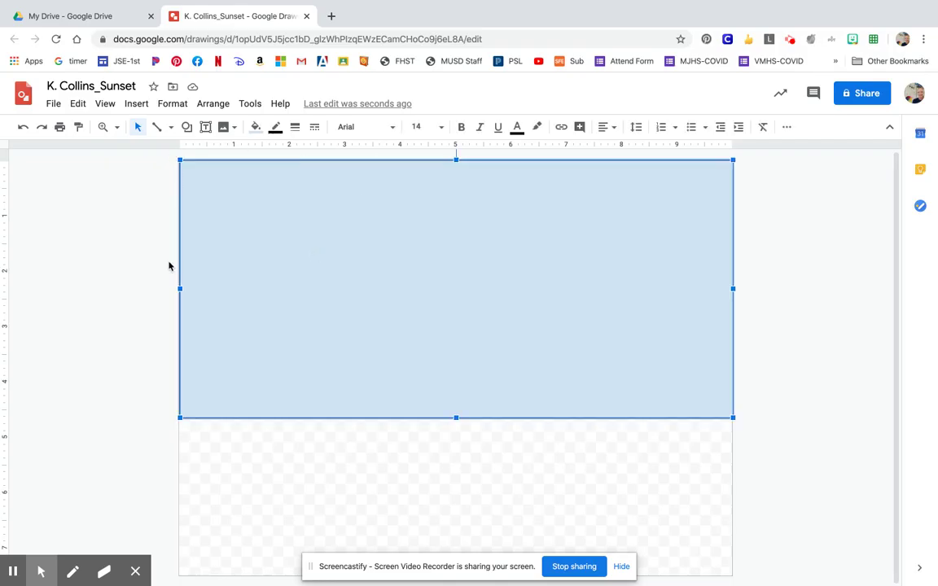
click(258, 131)
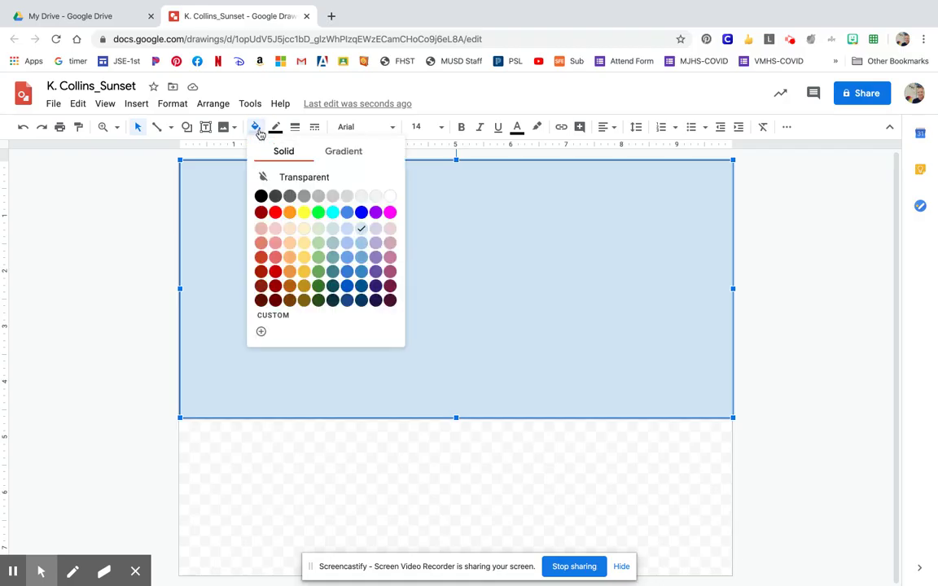
click(304, 242)
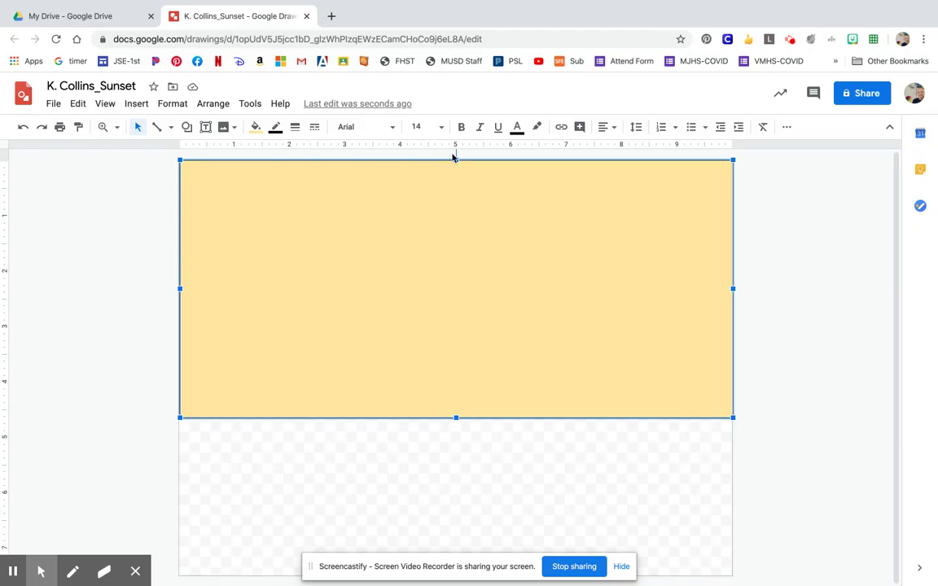
Apply the light yellow linear gradient, pale above and darker below, as the sky rectangle's fill
click(256, 128)
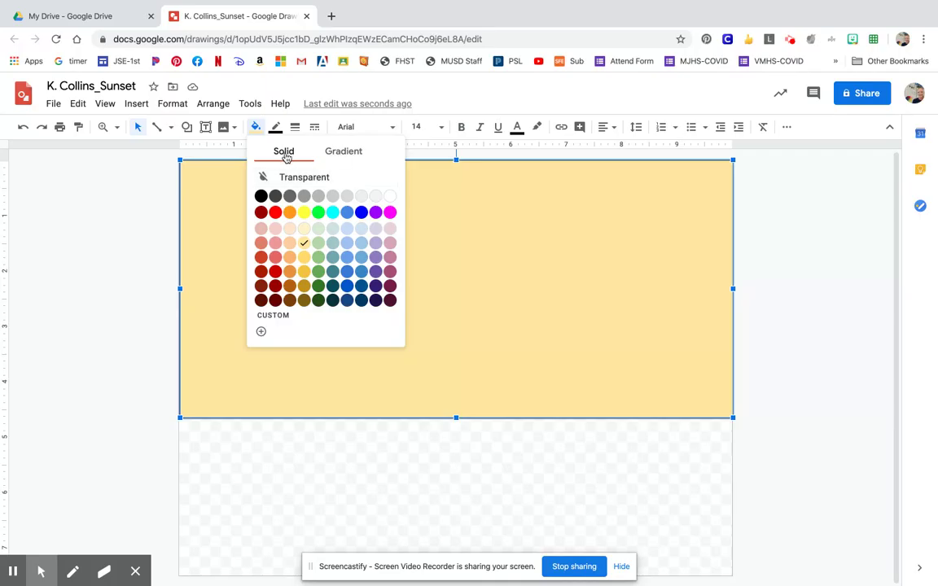
click(333, 152)
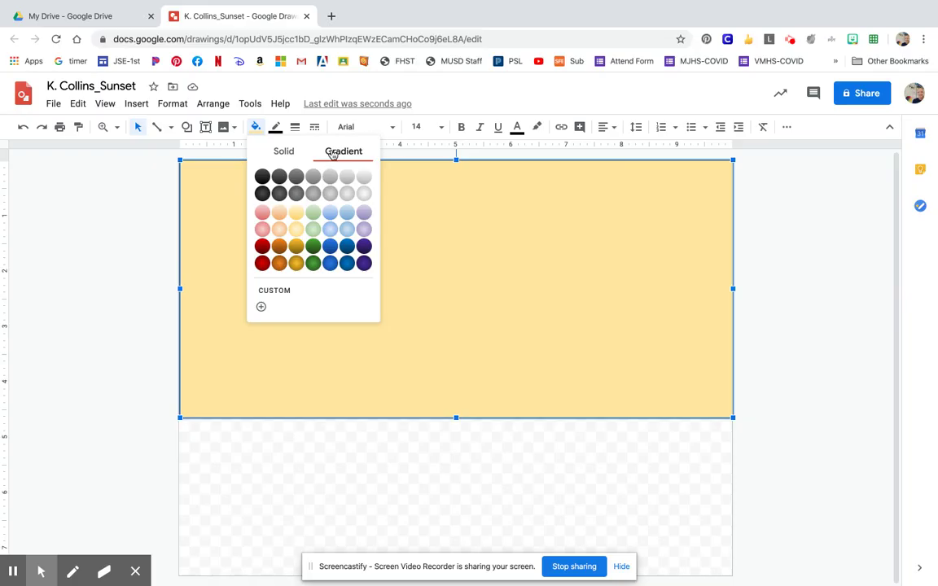
click(295, 213)
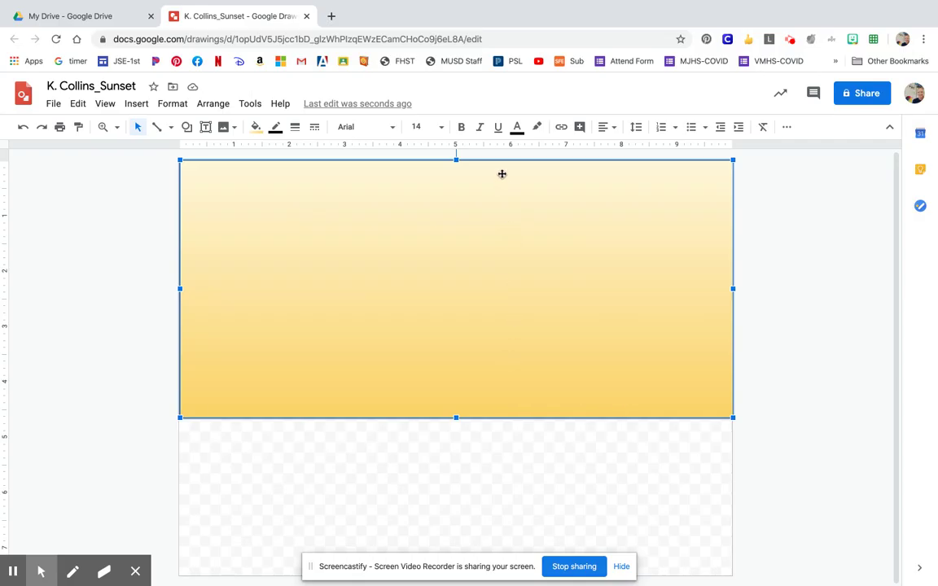
click(819, 235)
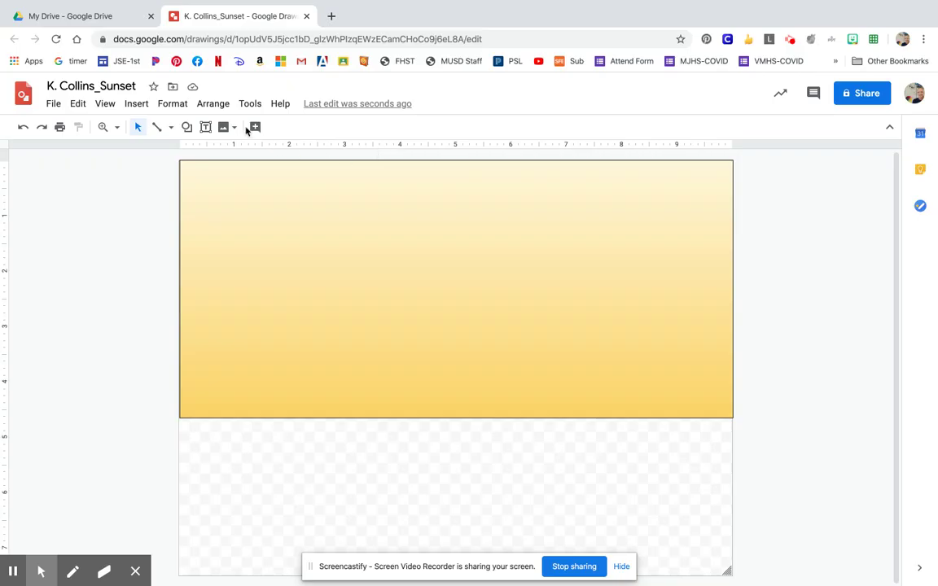
Draw a circle just right of the sky rectangle's centre and shrink it to about 1 in across
click(186, 127)
mouse_move(198, 156)
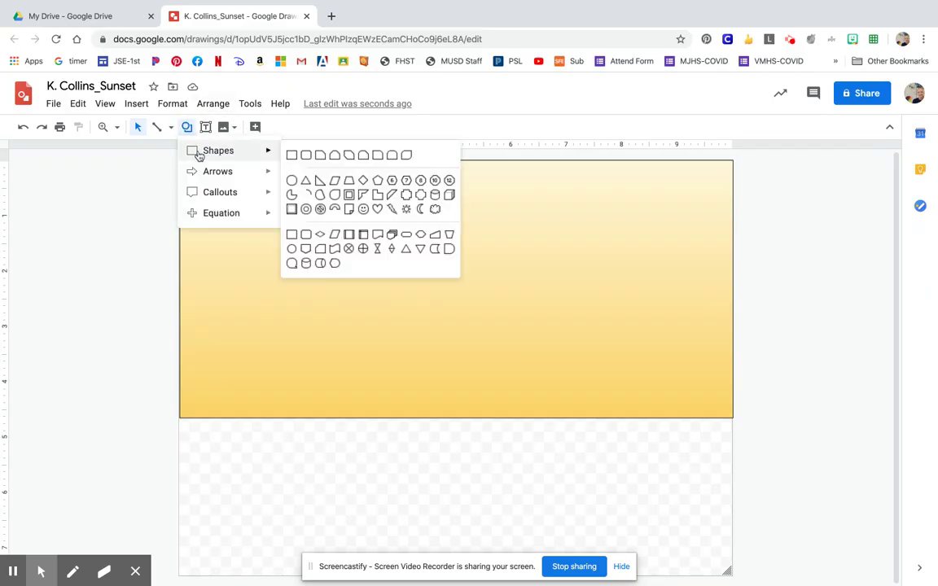
click(292, 181)
drag(480, 291, 637, 448)
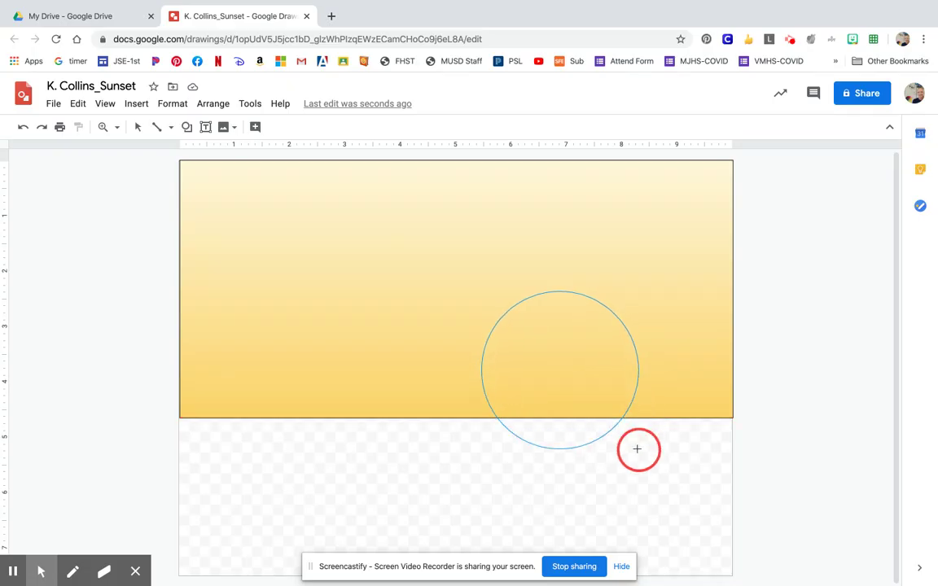
drag(637, 448, 547, 354)
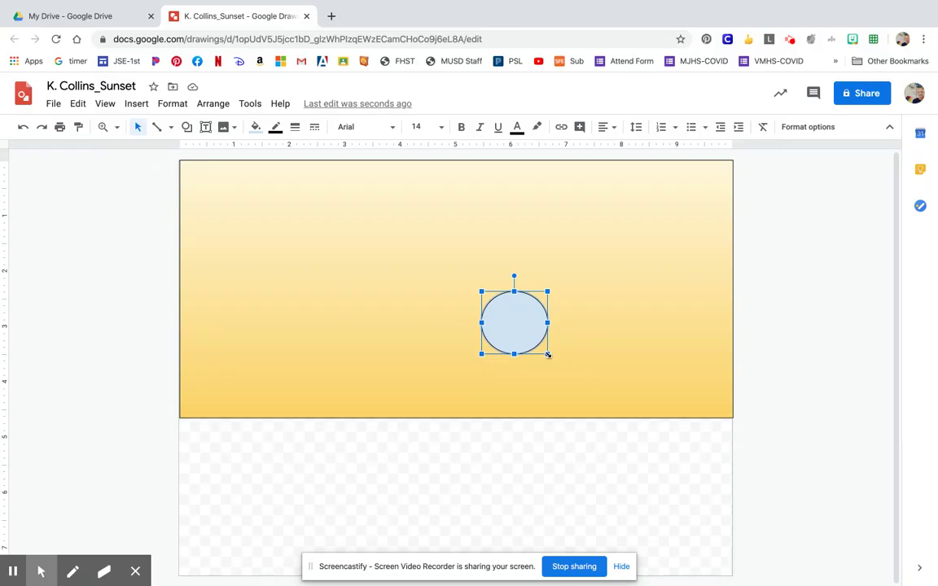
drag(548, 355, 537, 347)
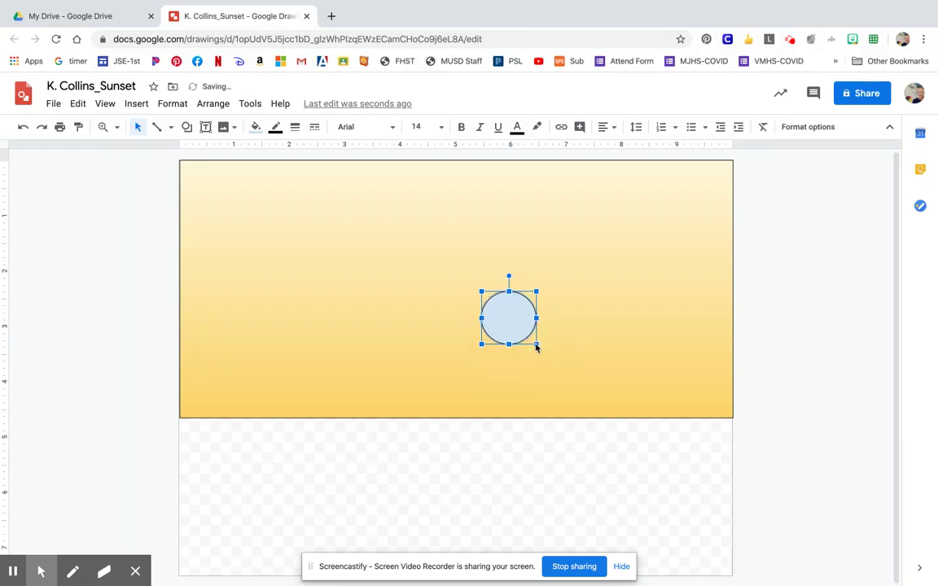
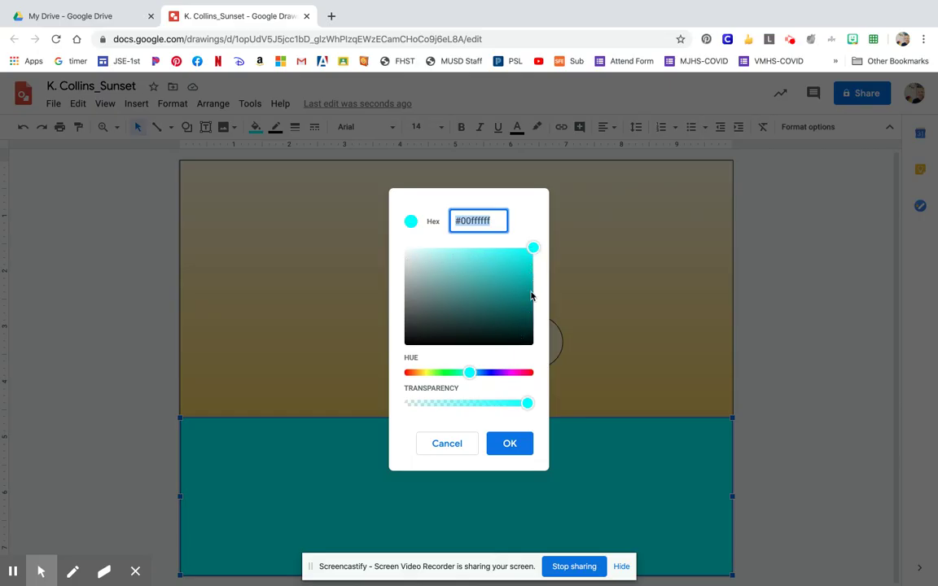
Fill the water rectangle below the sky with the custom light turquoise #7ce5e5
drag(534, 247, 526, 284)
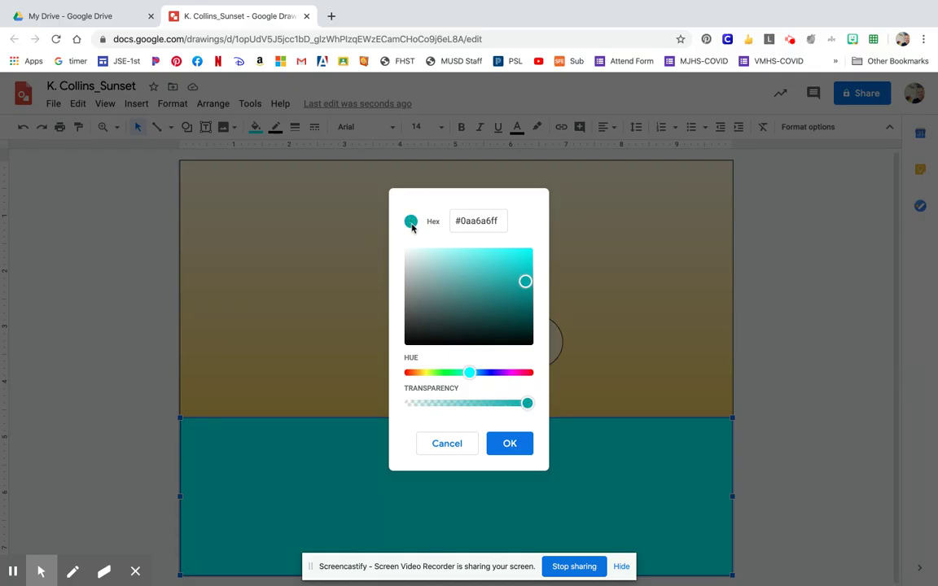
drag(523, 280, 464, 261)
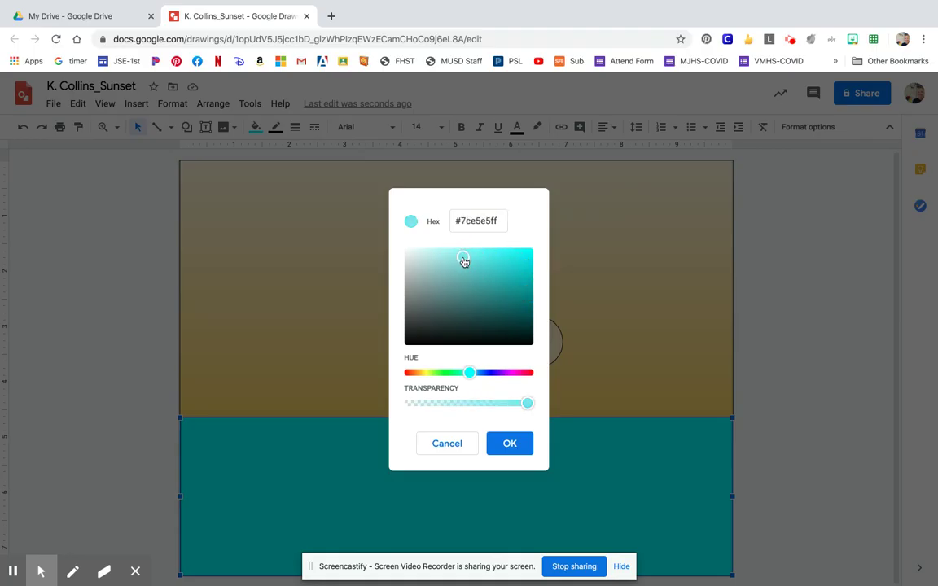
click(524, 451)
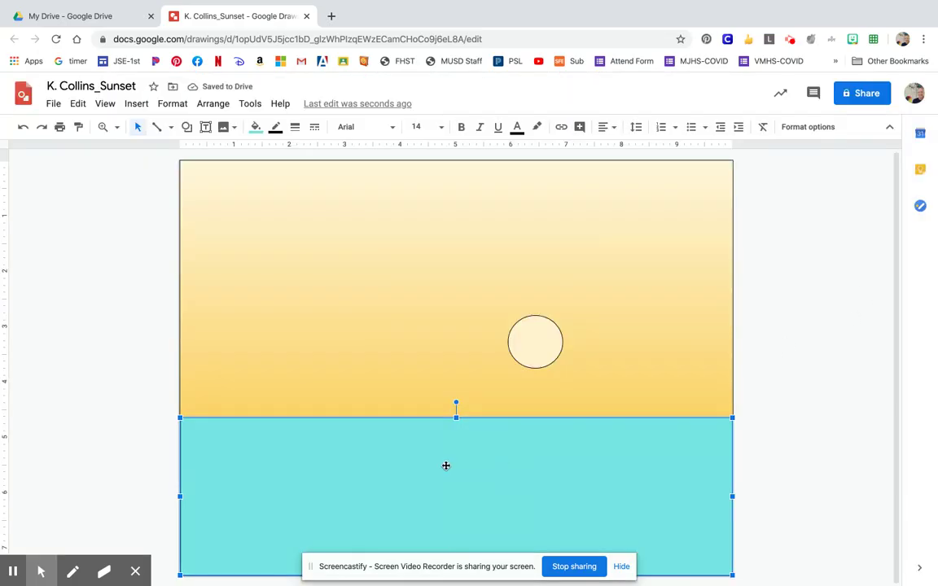
Give the water rectangle a custom linear gradient at 90° with the custom light turquoise as its first stop
click(254, 127)
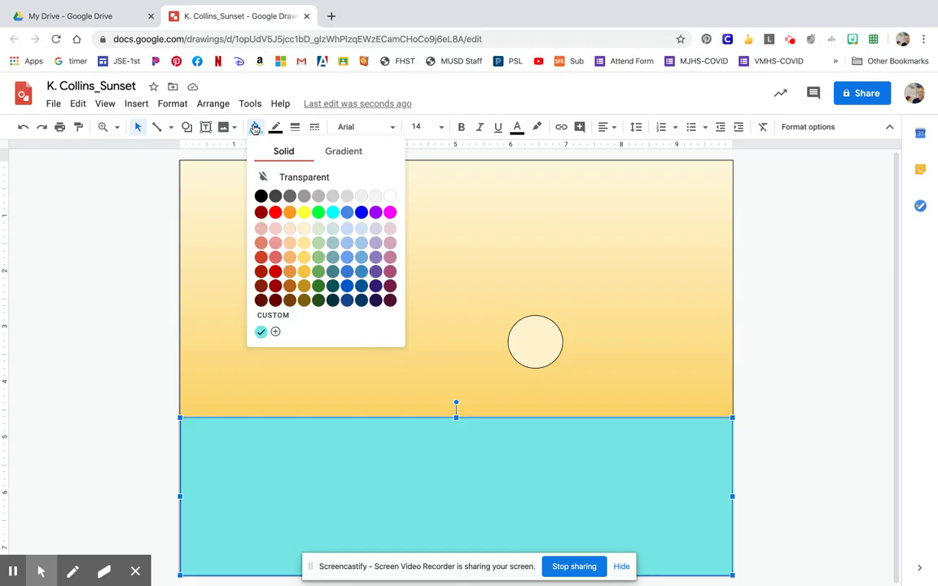
click(338, 148)
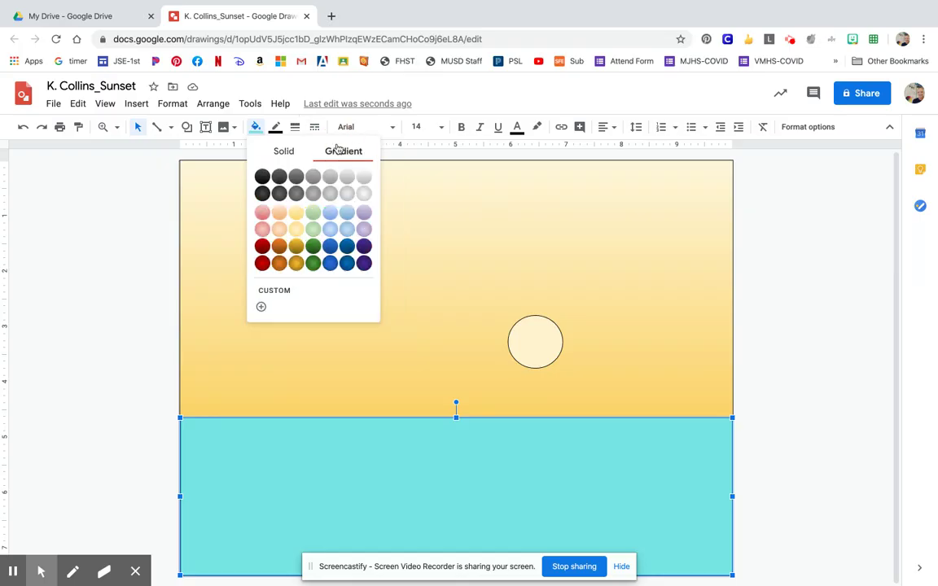
click(263, 307)
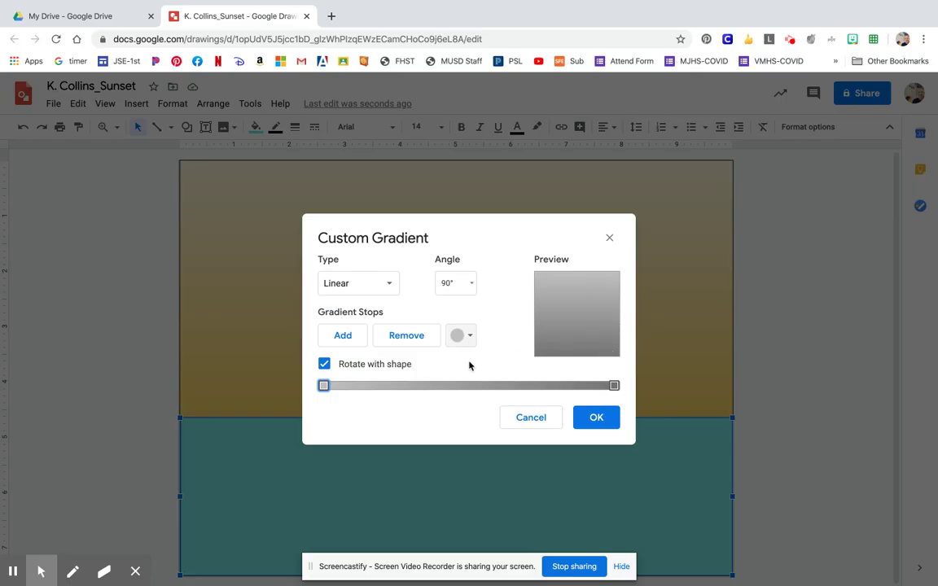
click(323, 385)
click(323, 385)
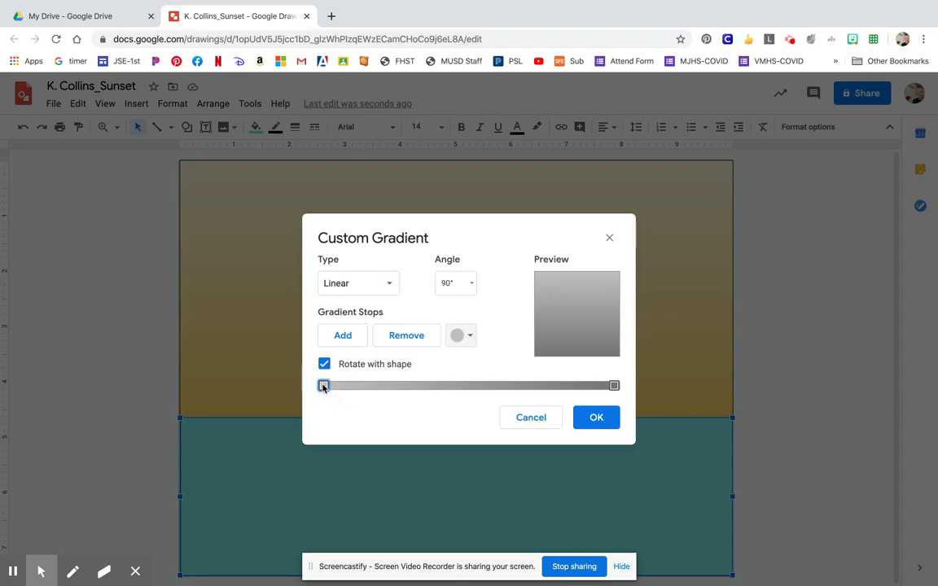
click(470, 340)
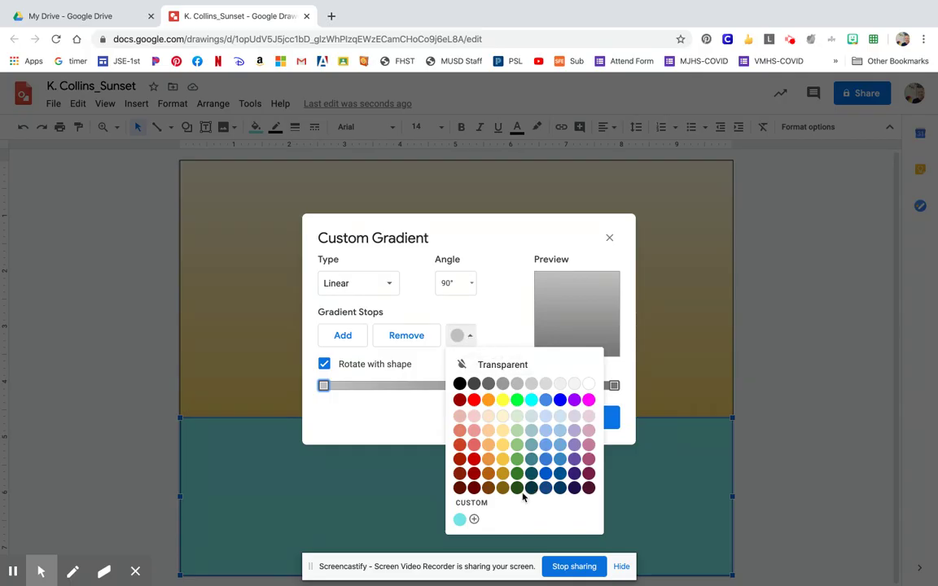
click(459, 520)
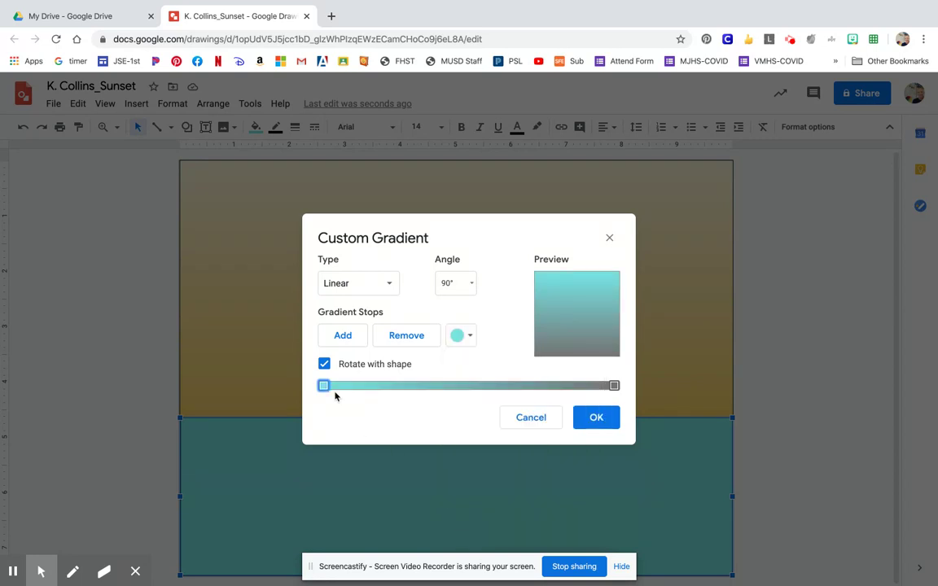
click(596, 417)
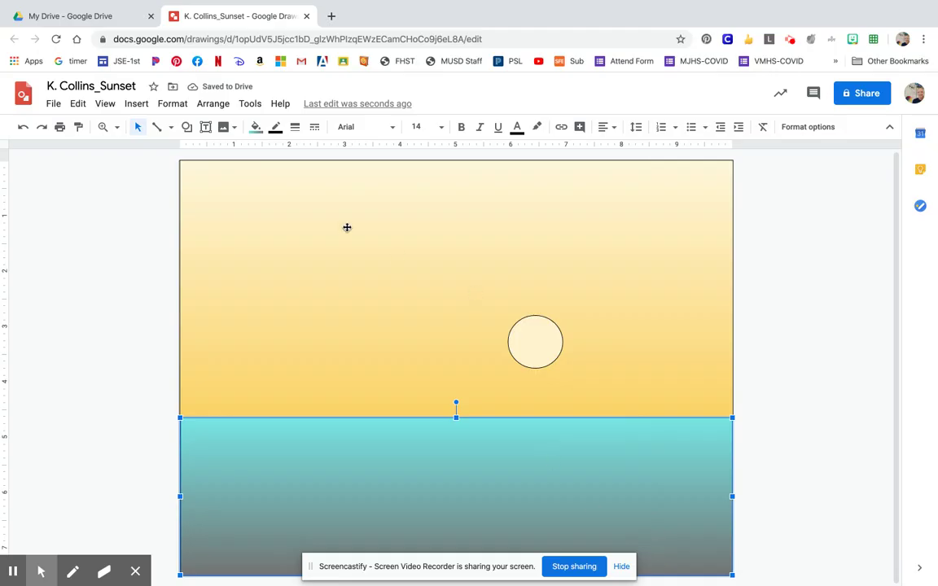
Set the end stop of the water rectangle's custom linear gradient to dark blue
click(256, 126)
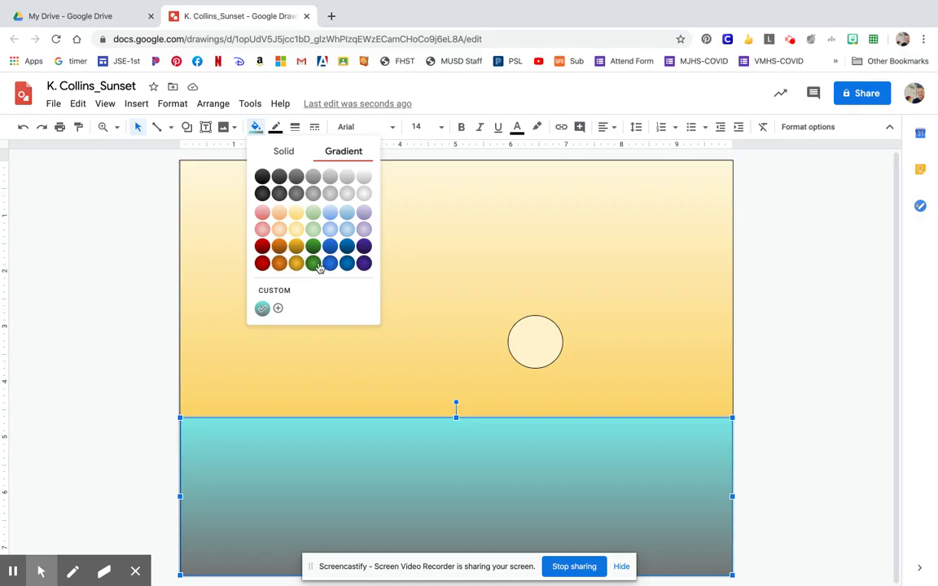
click(286, 291)
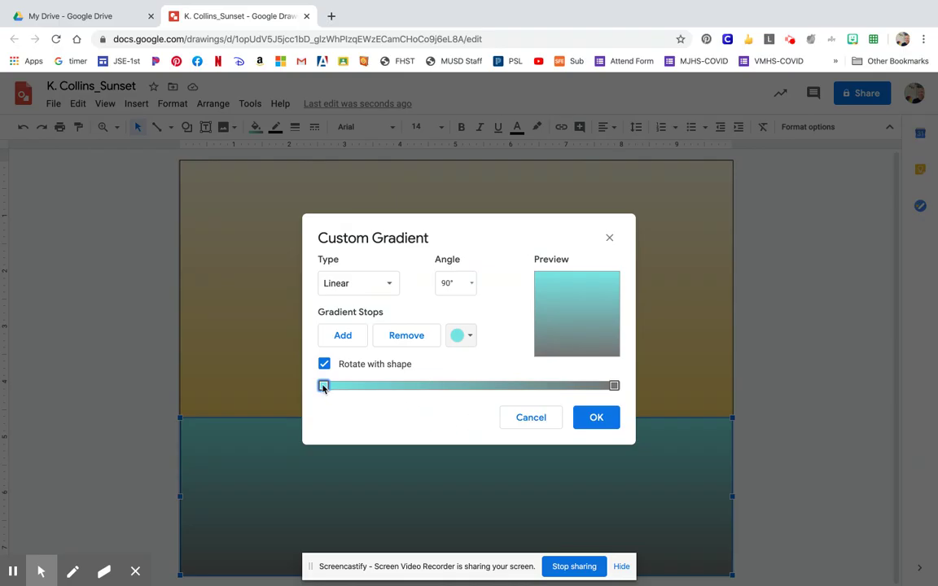
click(613, 386)
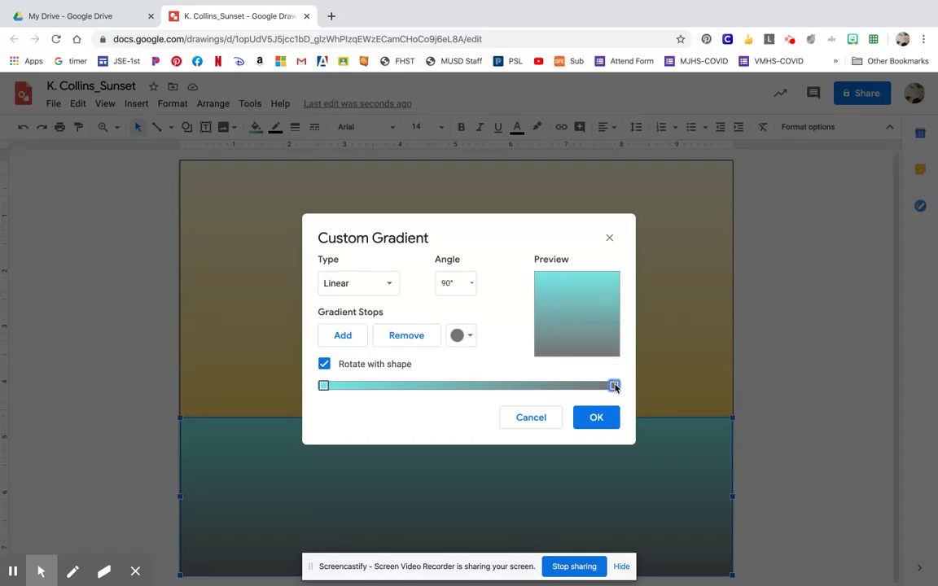
click(471, 338)
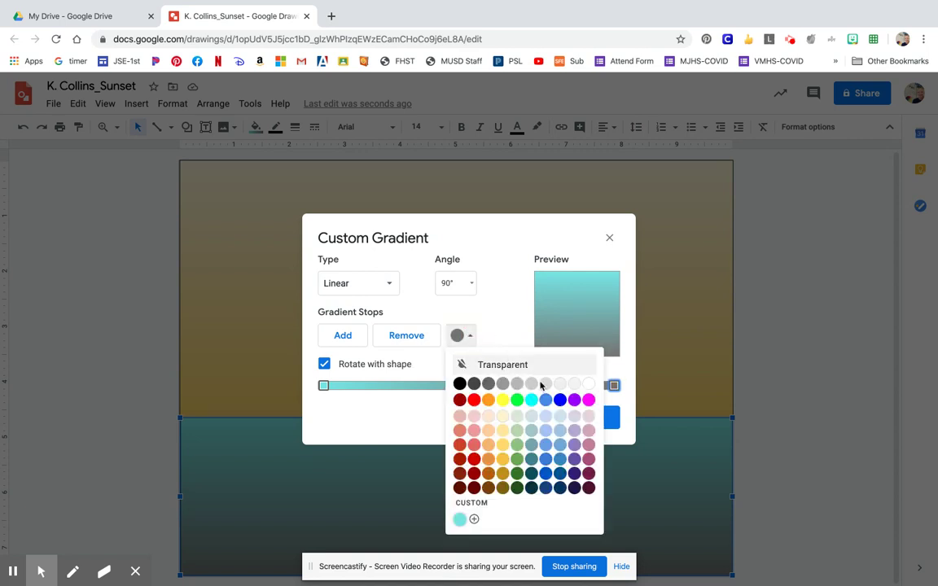
click(558, 474)
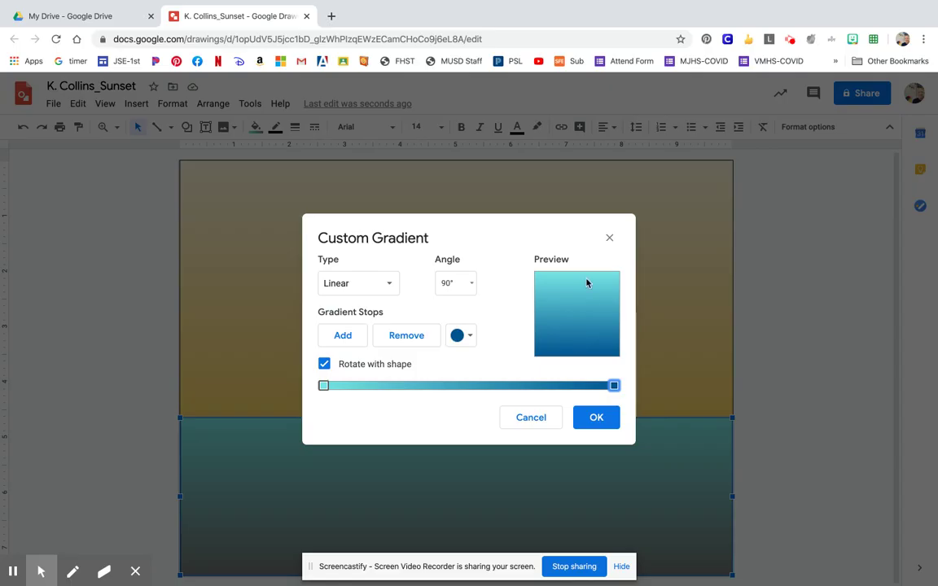
click(598, 419)
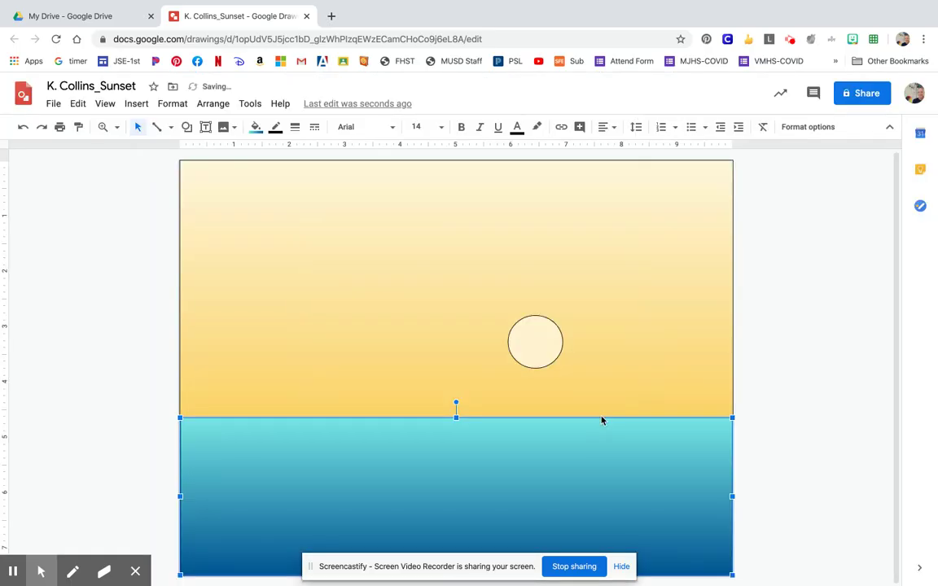
click(800, 317)
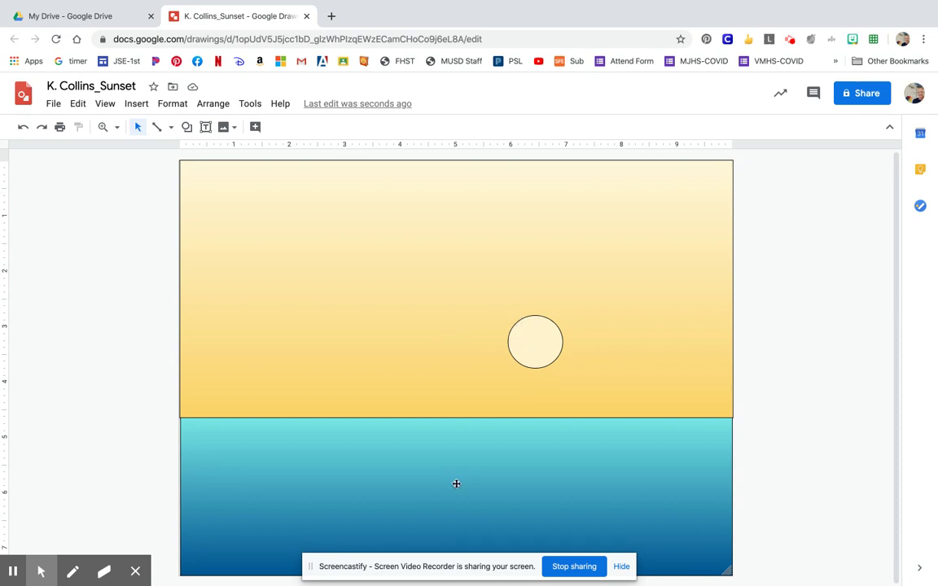
Make the border of the sun circle transparent
click(548, 347)
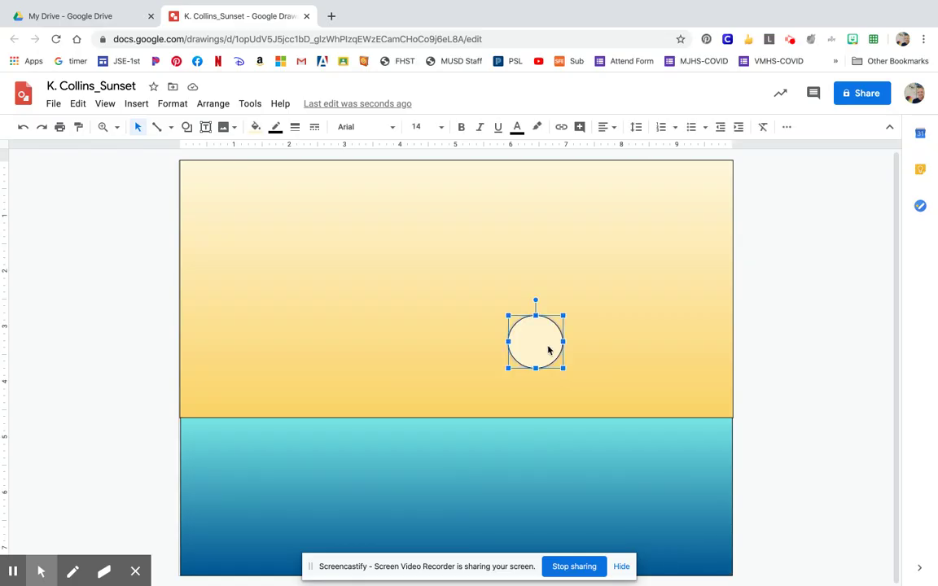
click(276, 128)
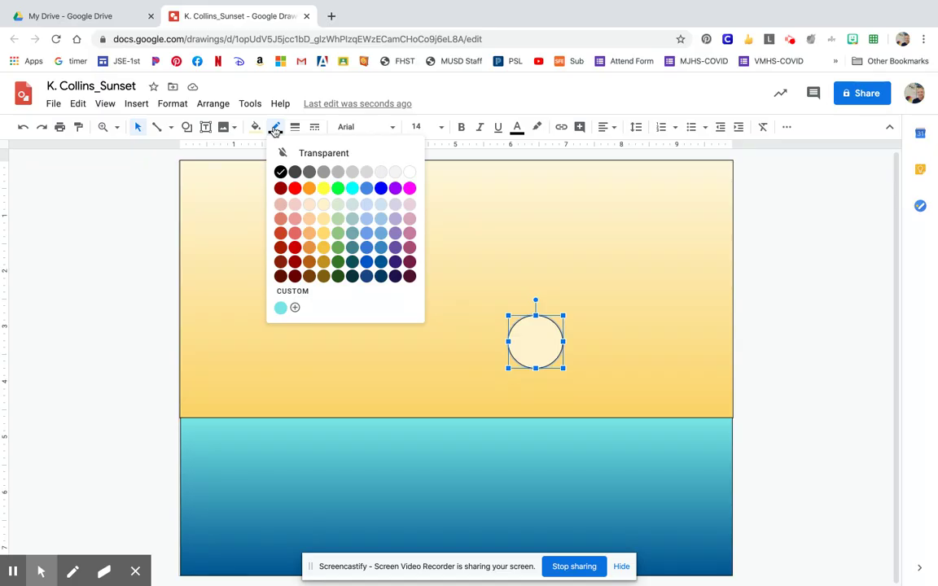
click(324, 154)
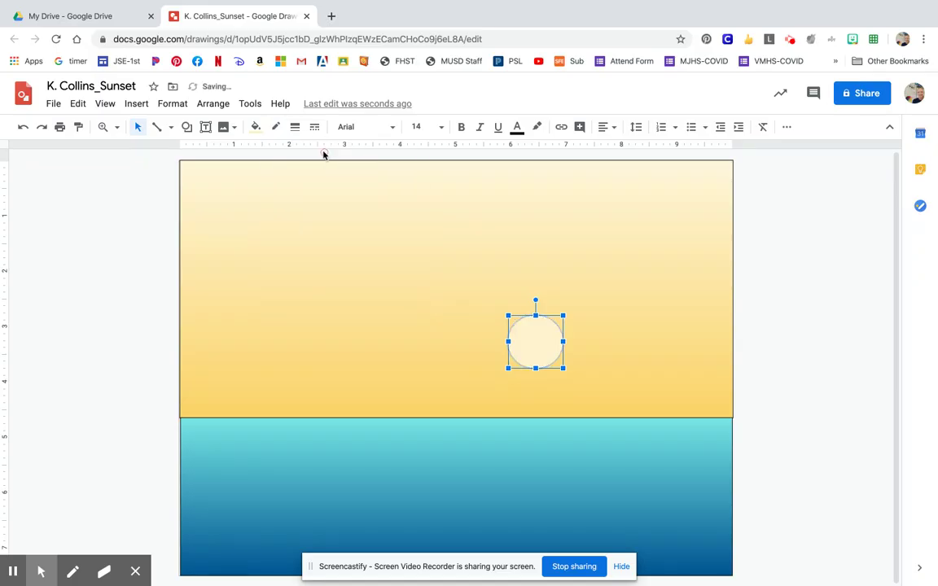
click(755, 270)
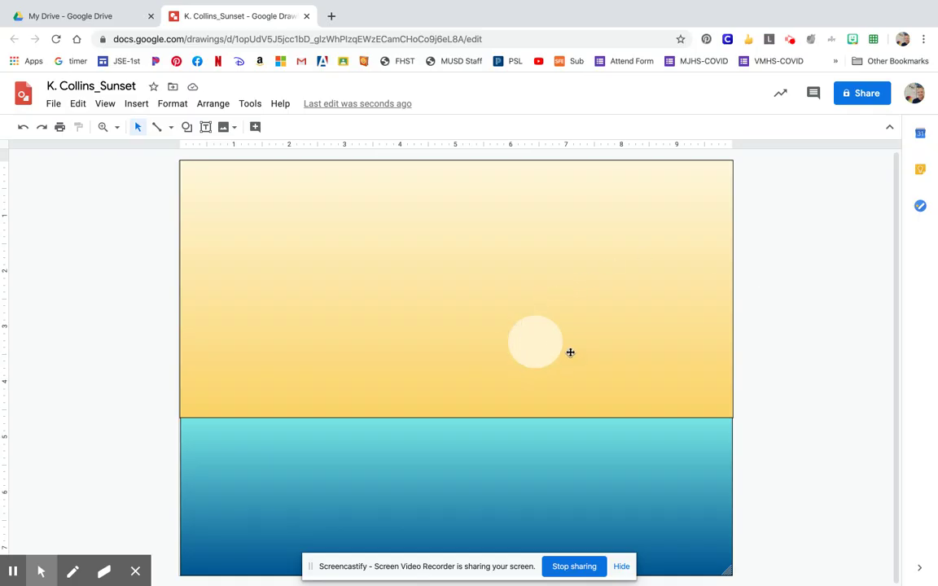
Make the borders of the sky rectangle and the water rectangle transparent
click(323, 278)
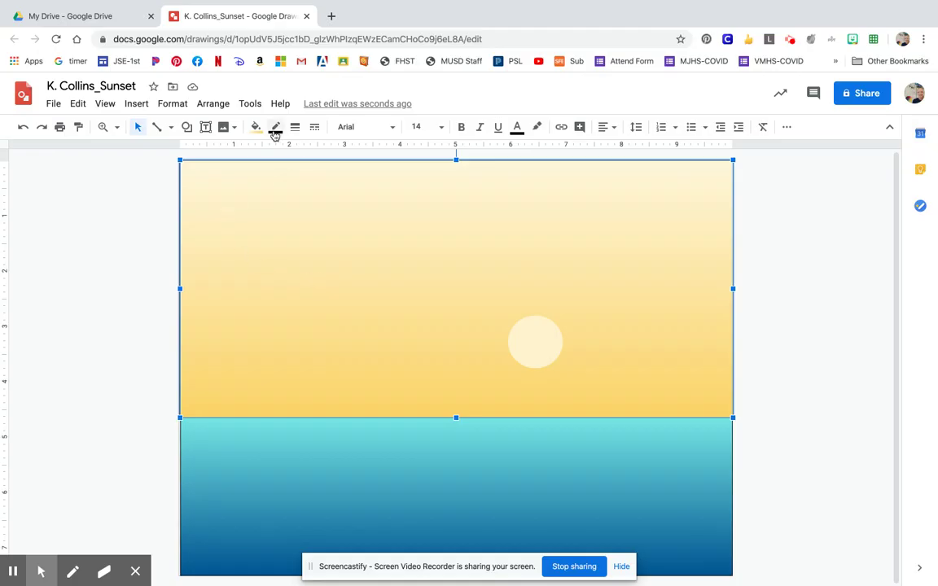
click(275, 127)
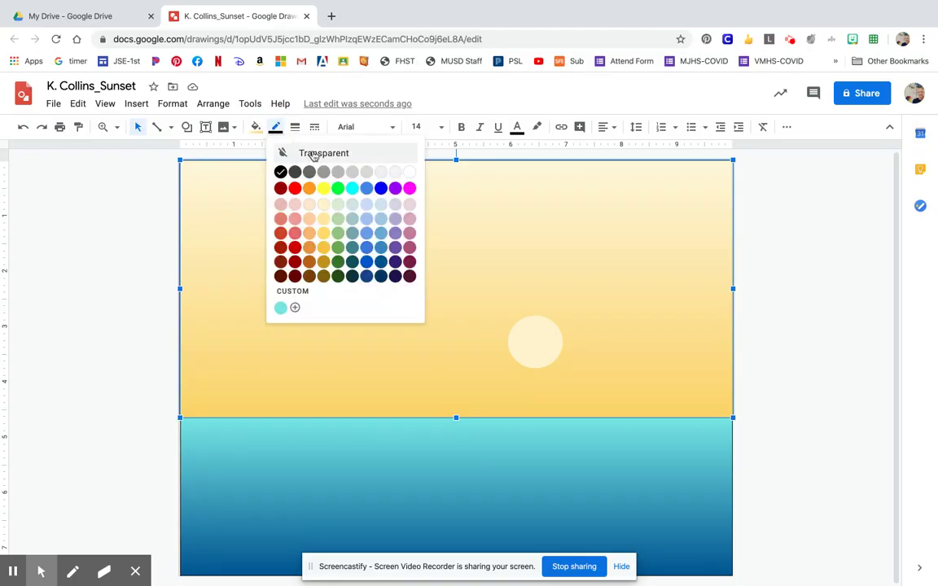
click(313, 154)
click(567, 462)
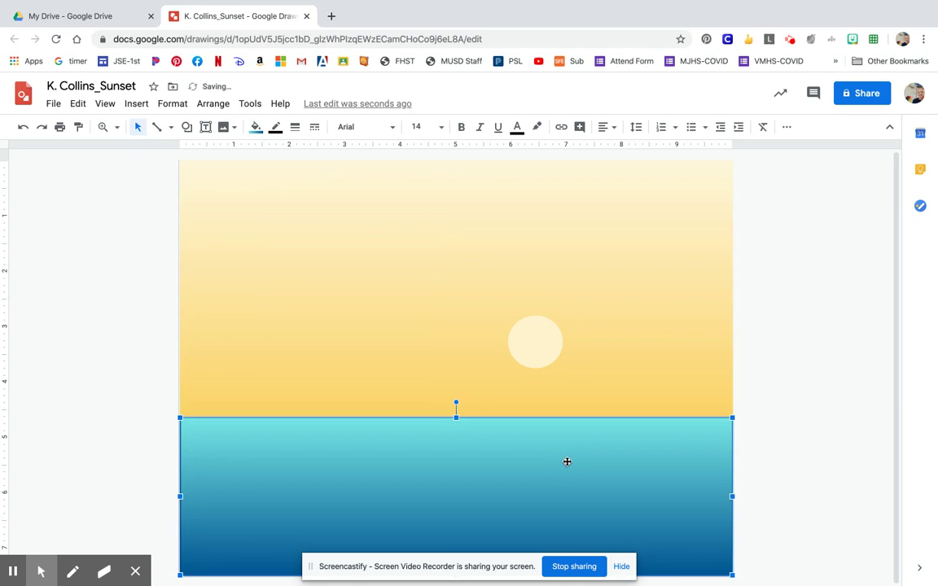
click(276, 128)
click(338, 155)
click(763, 305)
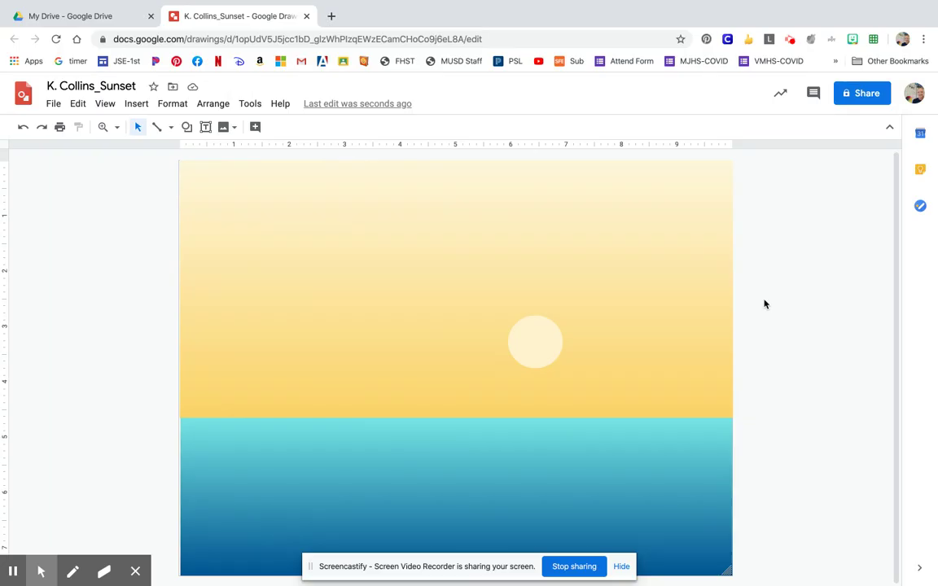
Draw a closed four-sided polyline as a sun ray, widening from the sun's upper edge to about 6.3–9.7 in along the canvas's upper edge
click(186, 127)
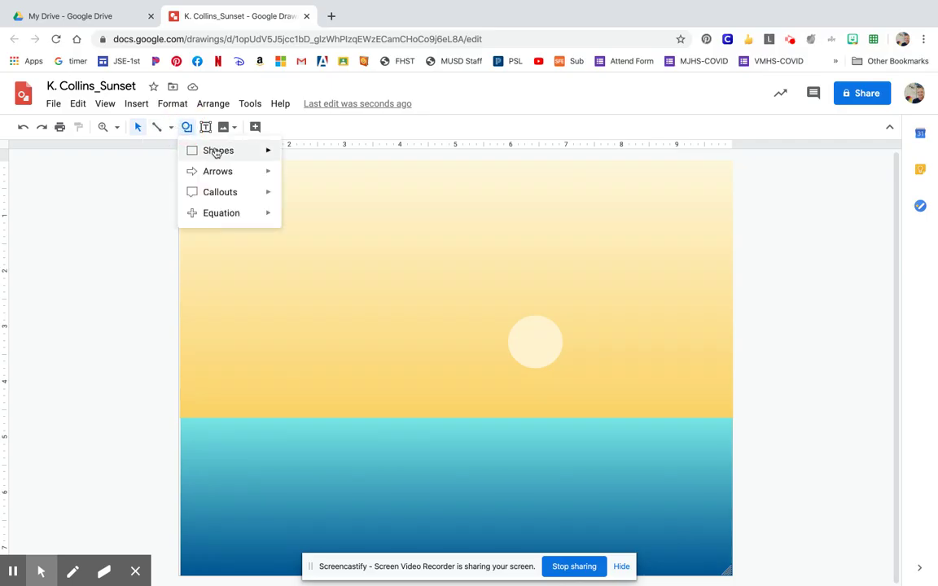
mouse_move(218, 153)
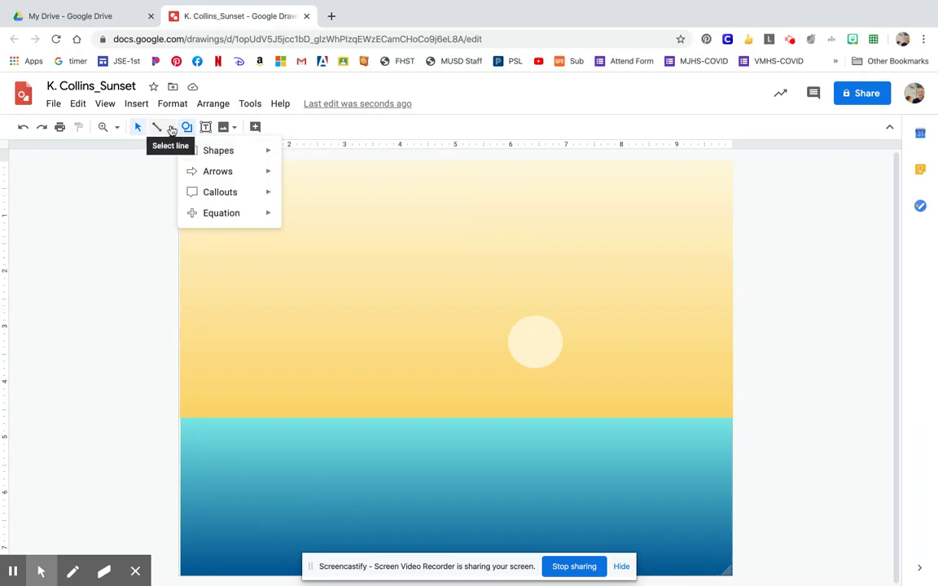
click(172, 128)
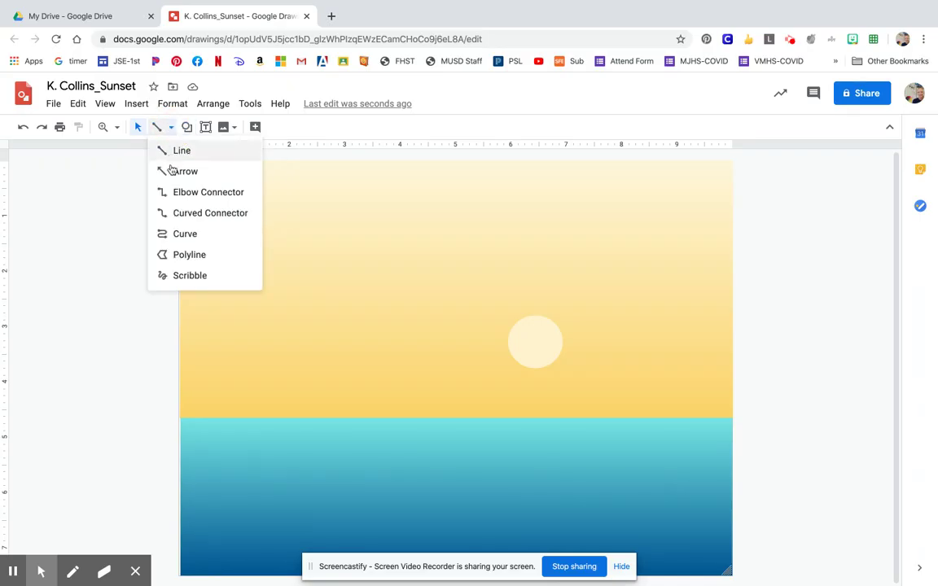
click(183, 256)
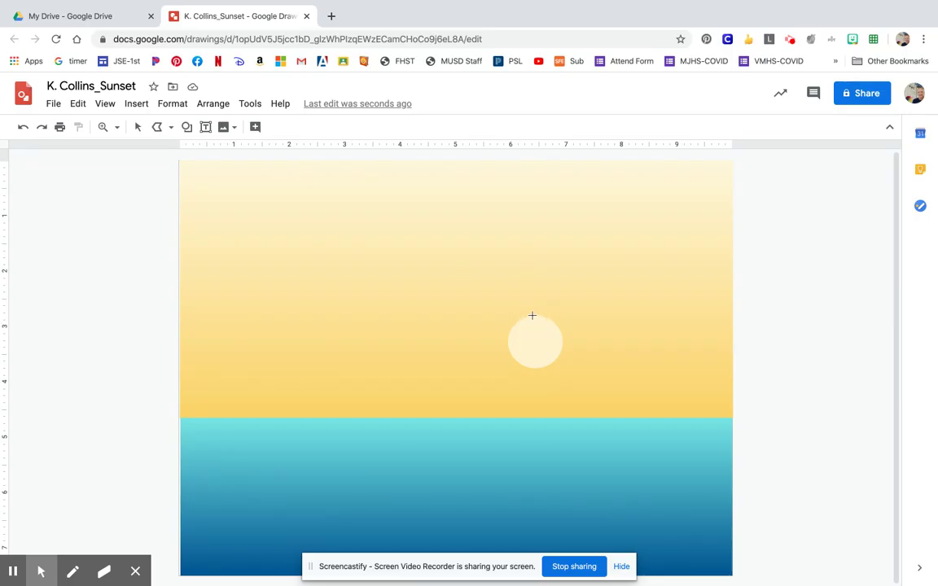
drag(532, 315, 526, 160)
click(529, 160)
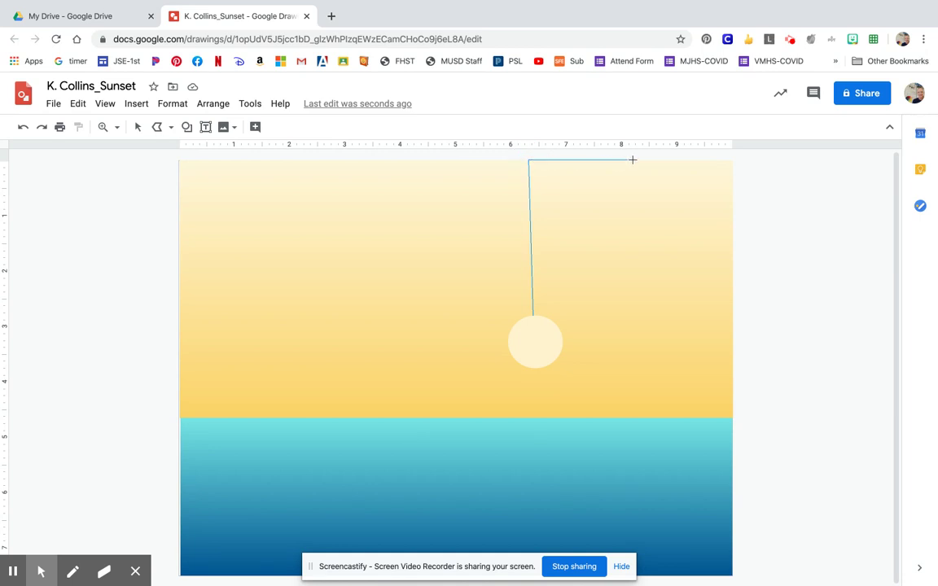
click(715, 161)
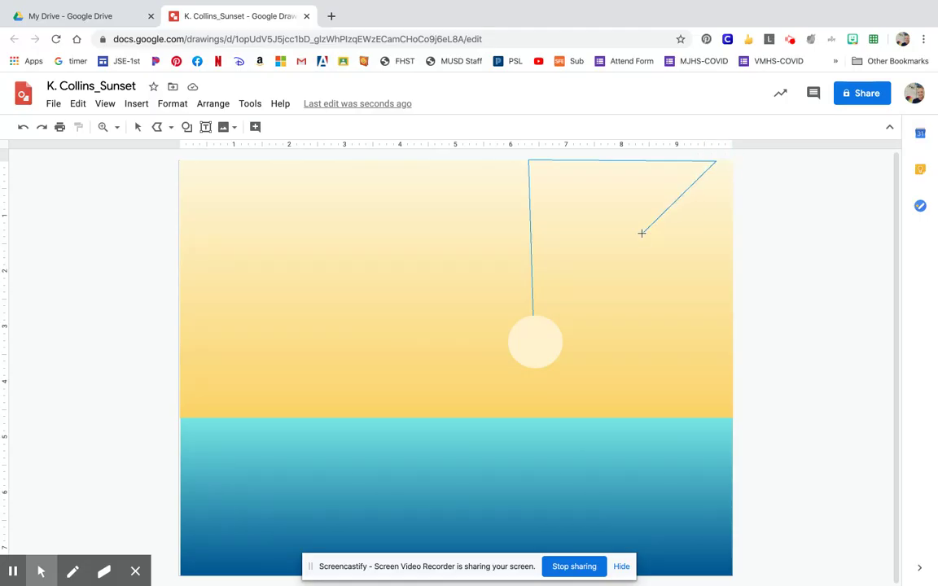
click(552, 321)
click(532, 315)
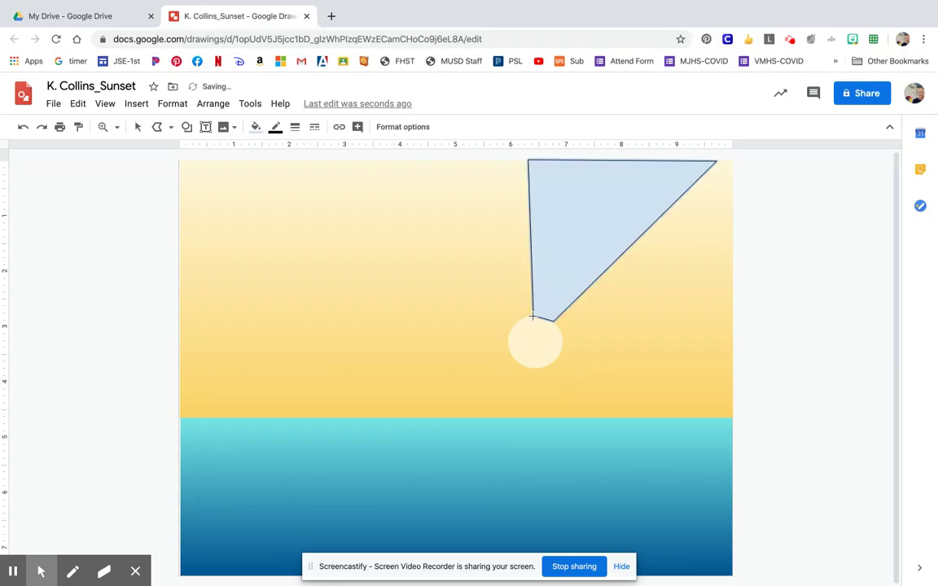